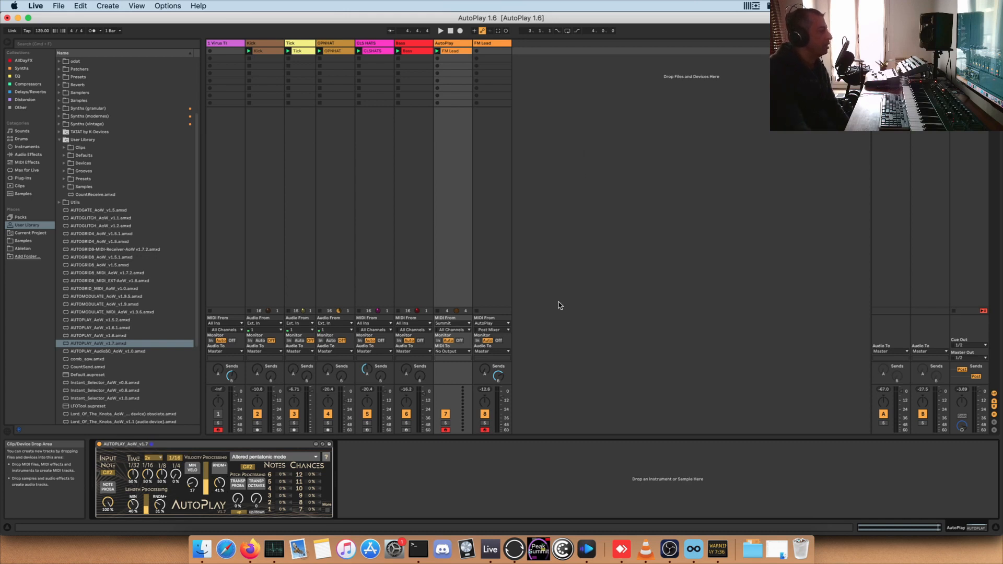
Expand the AutoPlay device to reveal its extra parameter modulation section
left_click(306, 447)
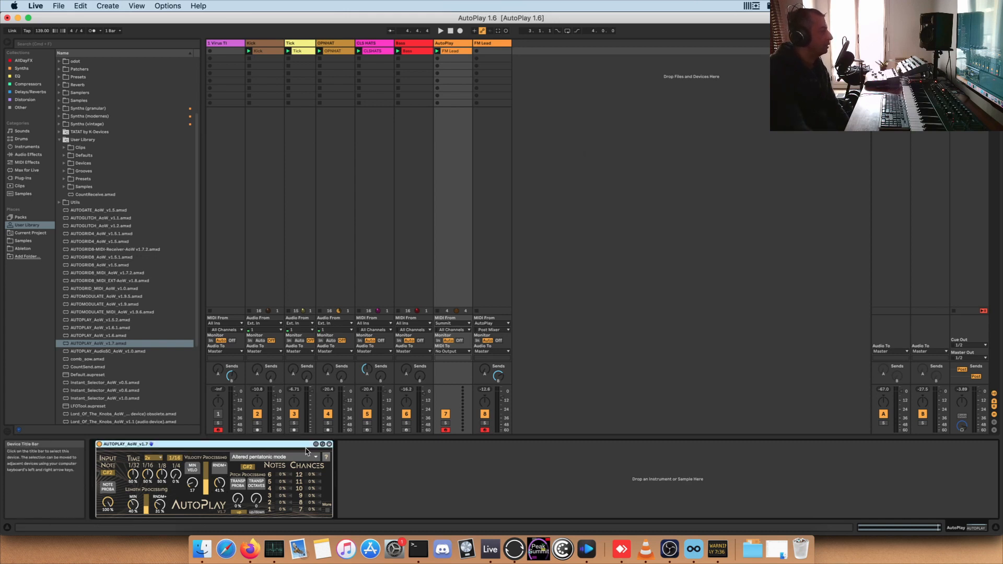
left_click(327, 509)
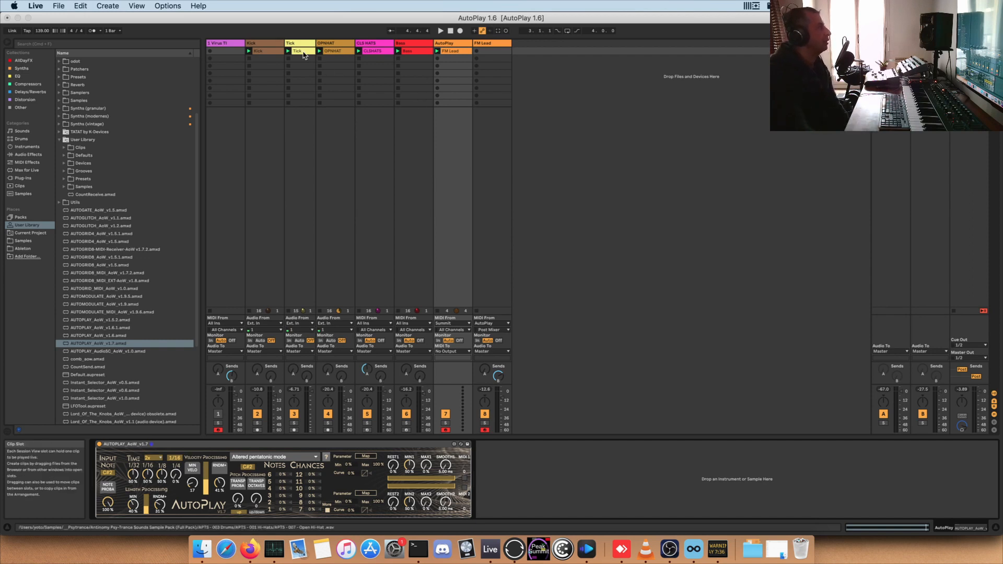
left_click(447, 45)
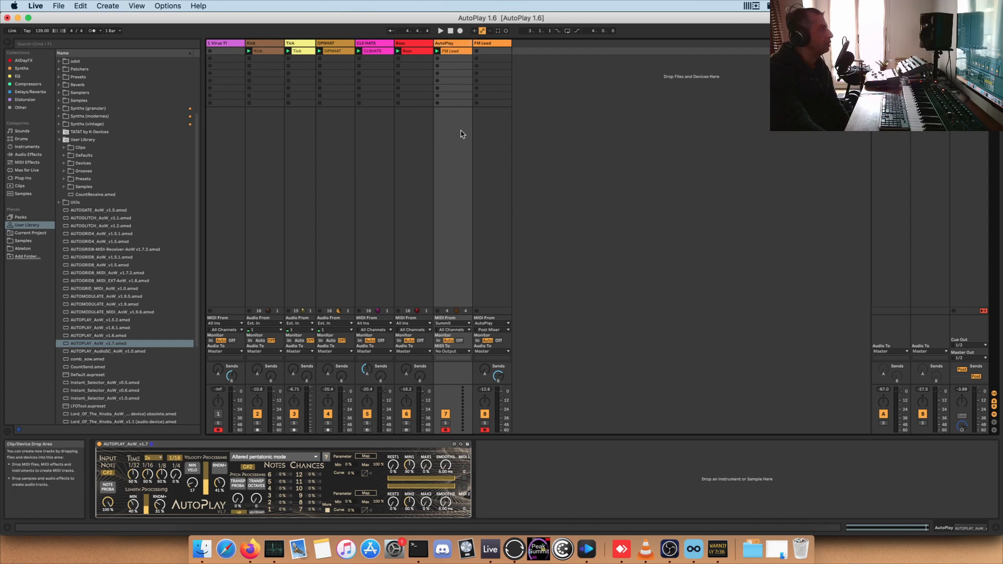
Open the Serum synth on the FM Lead track and examine its modulation matrix down to the velocity assignments, then close it
left_click(497, 58)
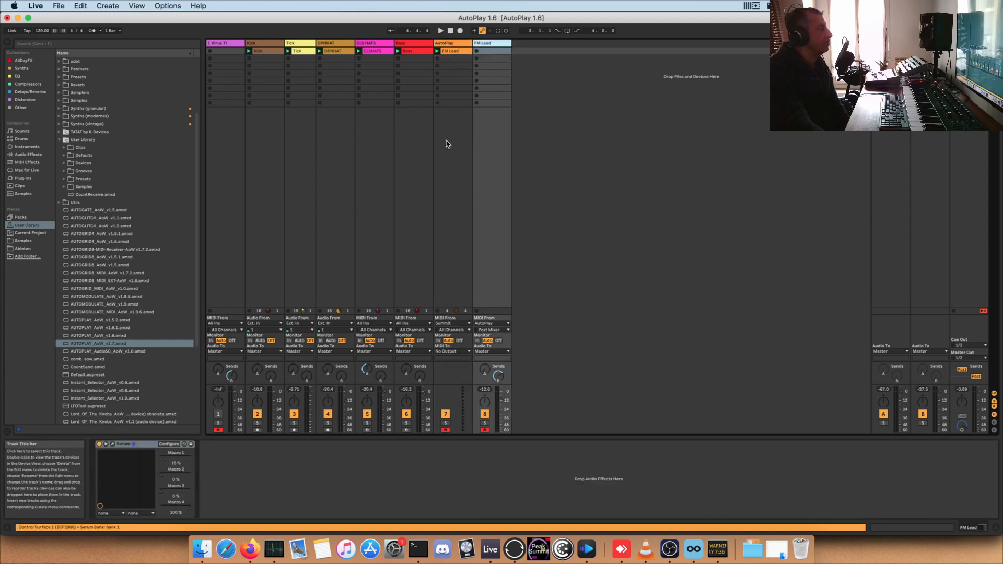
left_click(114, 445)
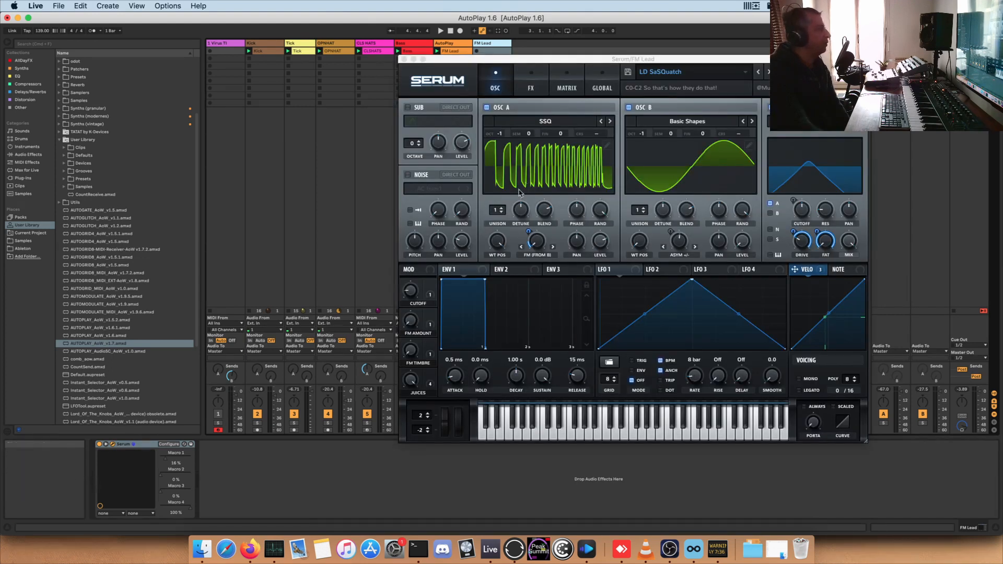
left_click(568, 89)
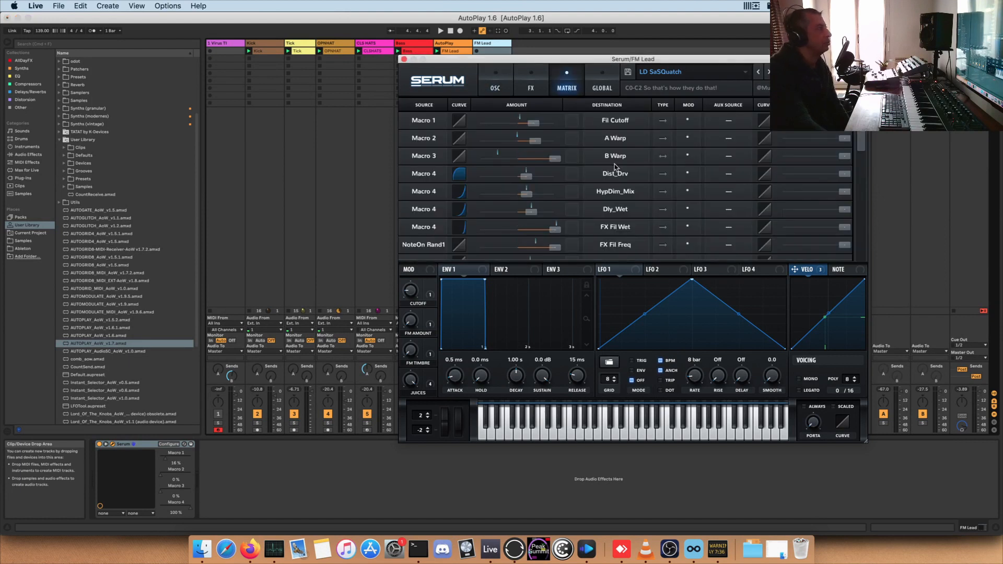
scroll(499, 223, "down", 5)
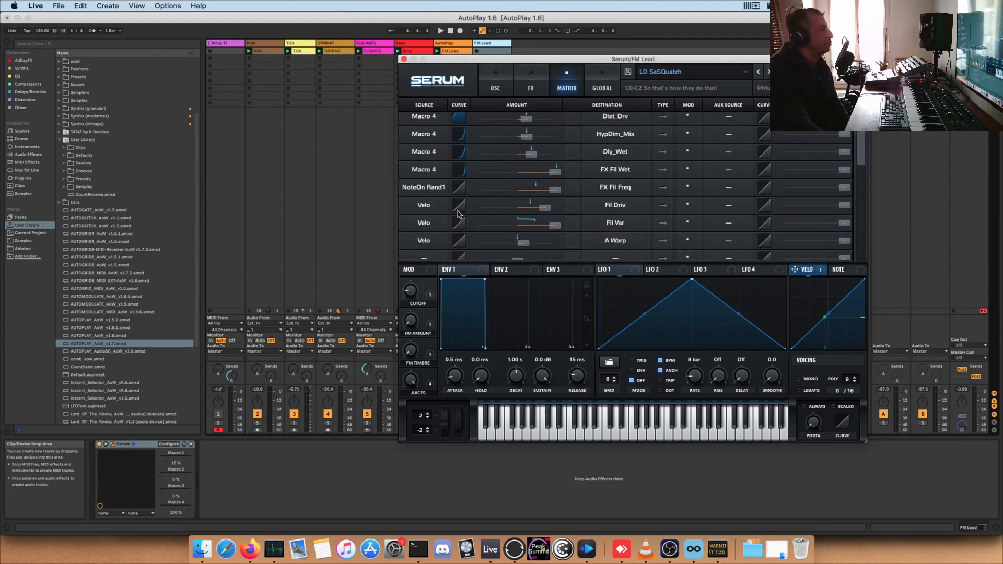
left_click(404, 60)
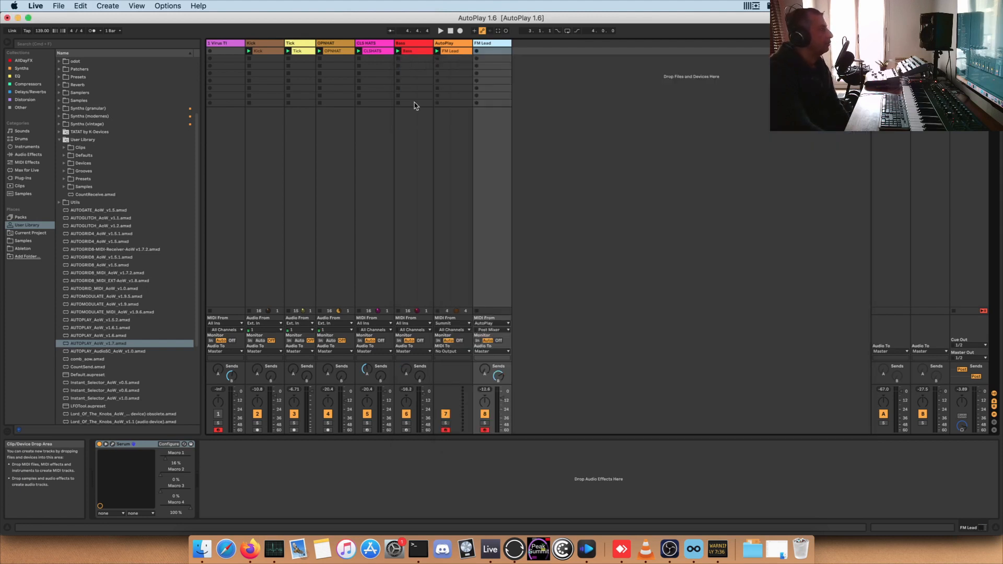
Play the set with the AutoPlay track selected, and disarm that track for recording
left_click(462, 45)
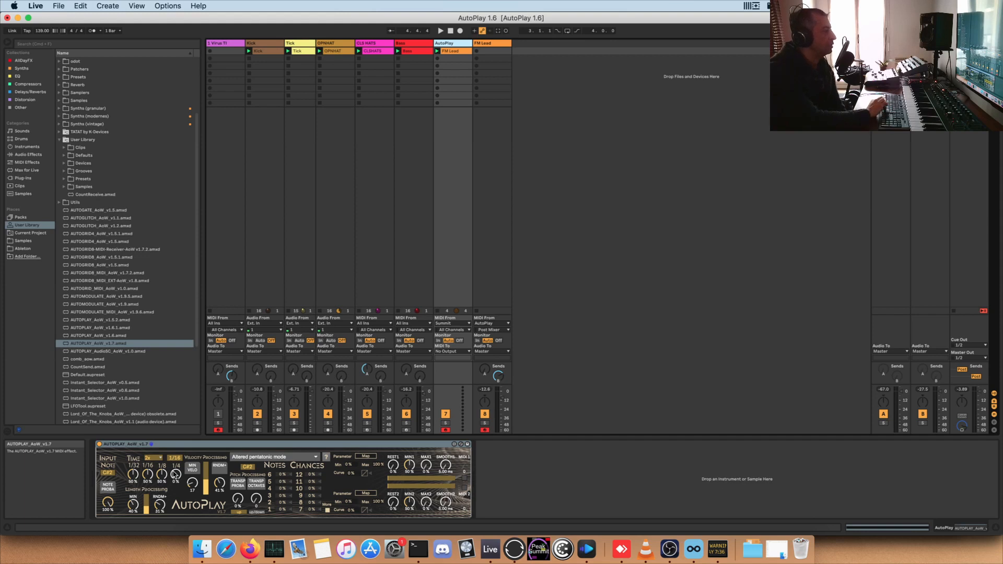
key("space")
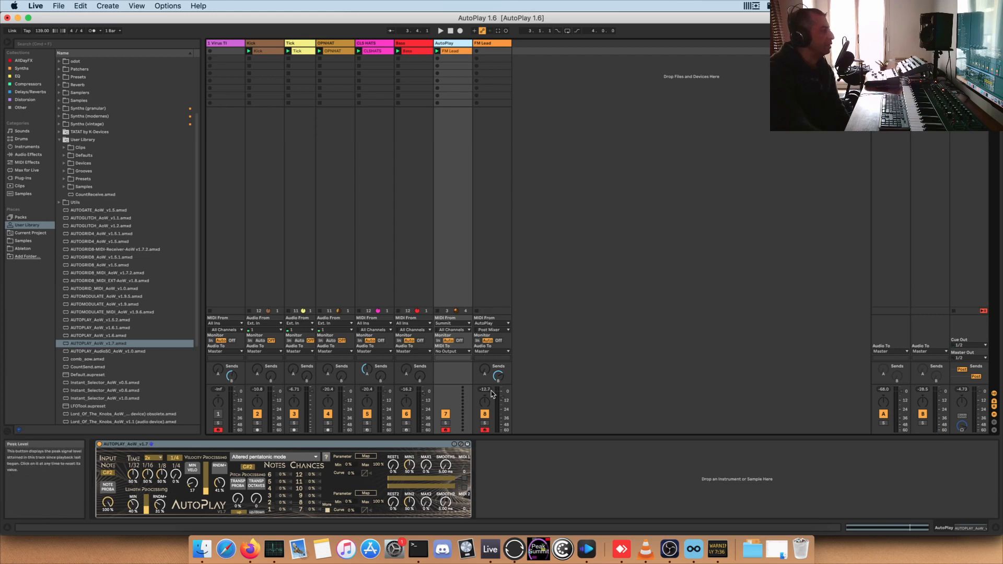
left_click(445, 430)
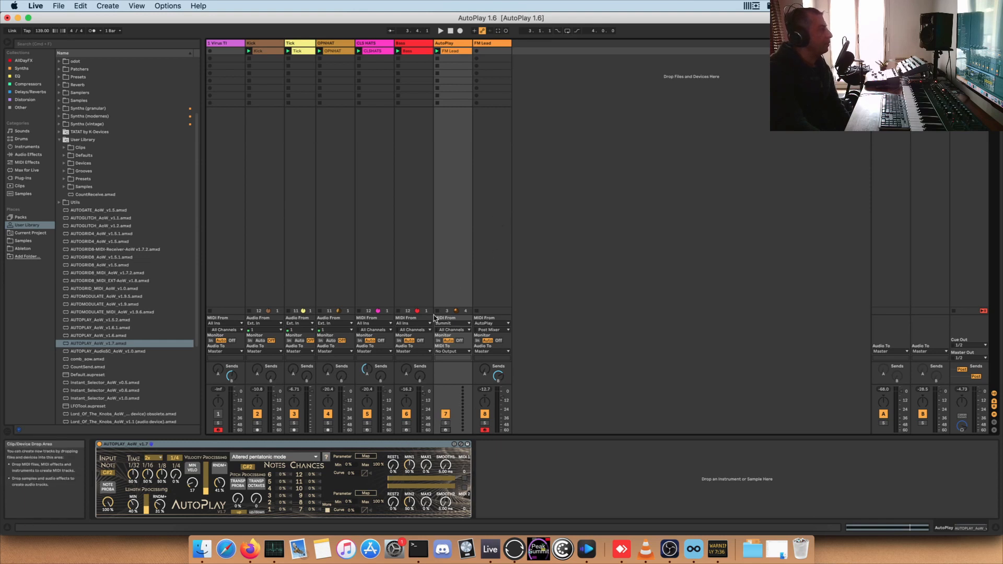
Map AutoPlay's two modulation parameters to Serum's Macro 1 and Macro 4 on the FM Lead track
left_click(365, 456)
left_click(497, 148)
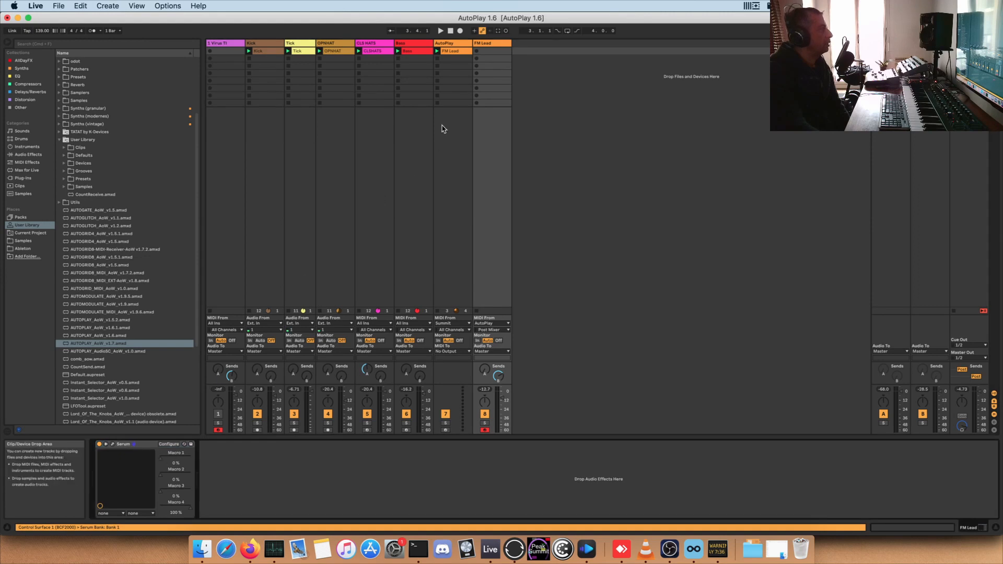
left_click(463, 45)
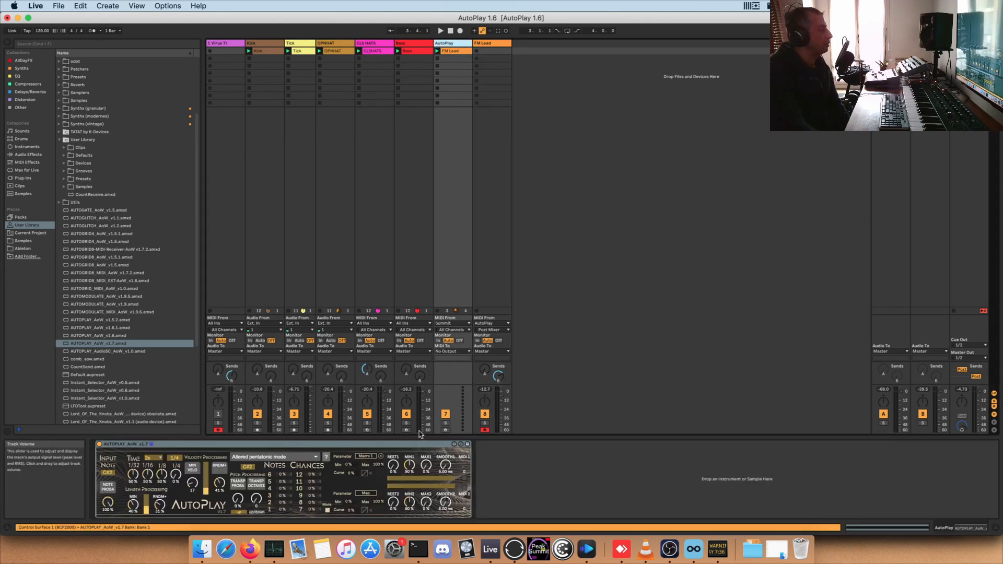
left_click(478, 293)
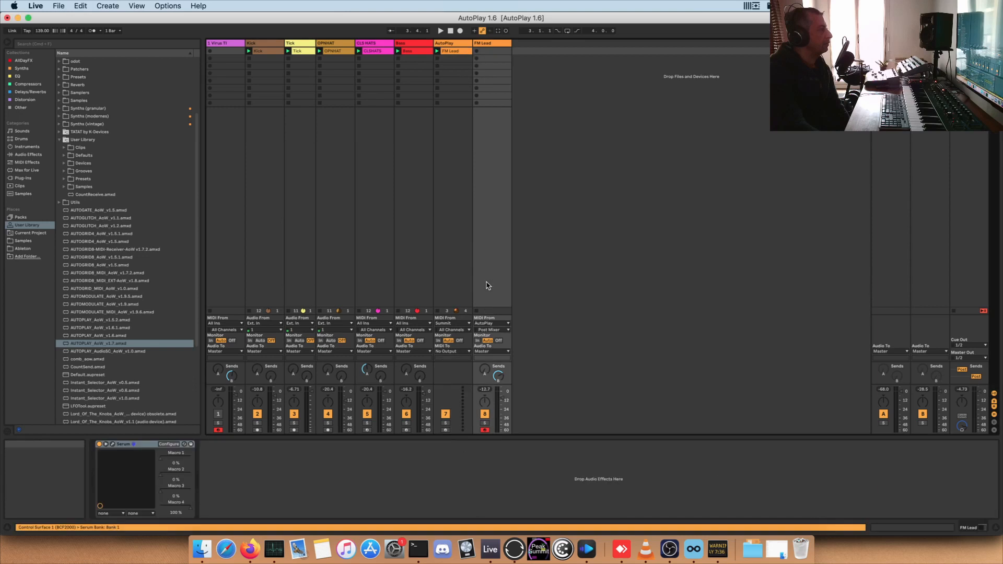
double_click(171, 506)
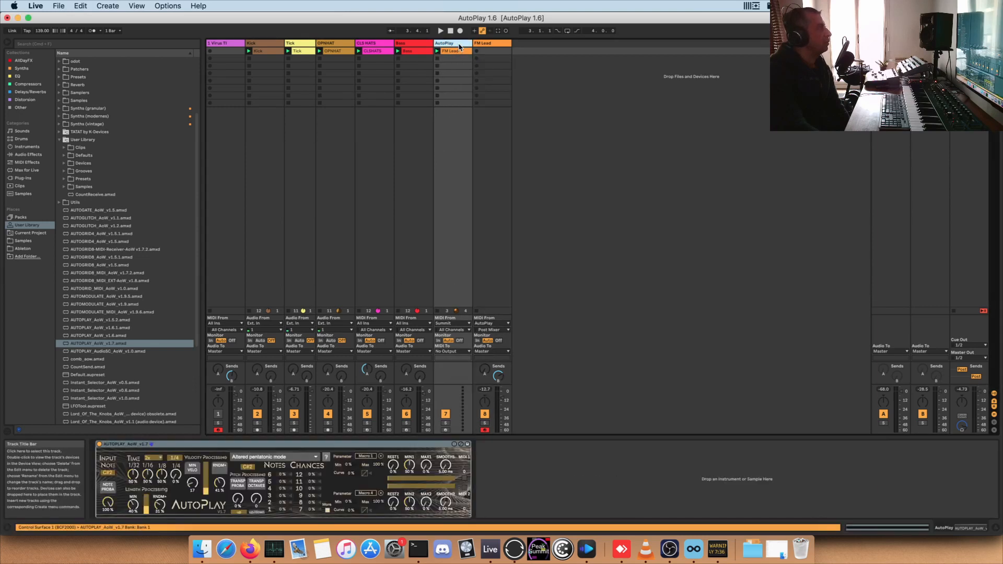
left_click(463, 84)
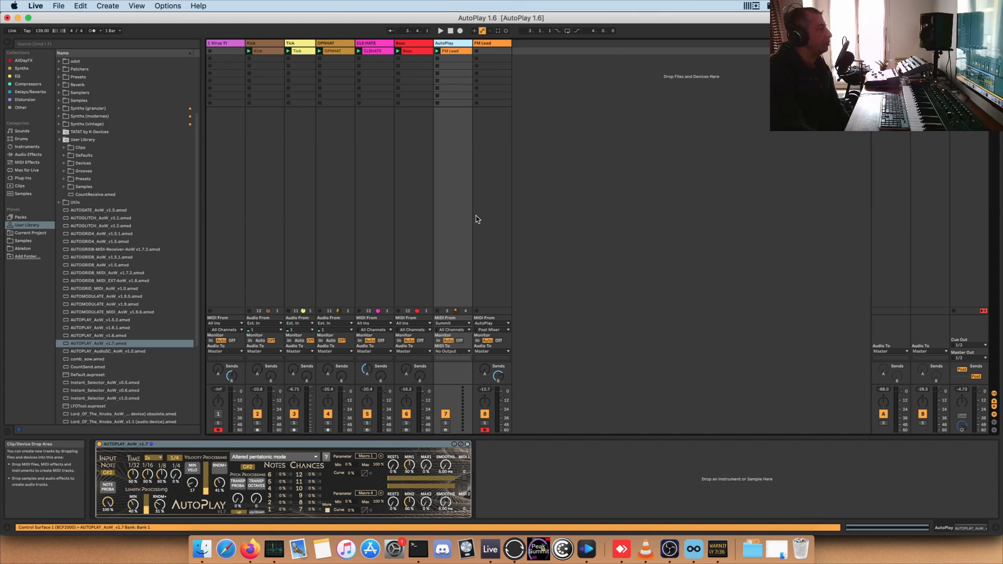
During playback, narrow the modulators' minimum and maximum range and raise both smoothing times, the first to about 200 ms
key("space")
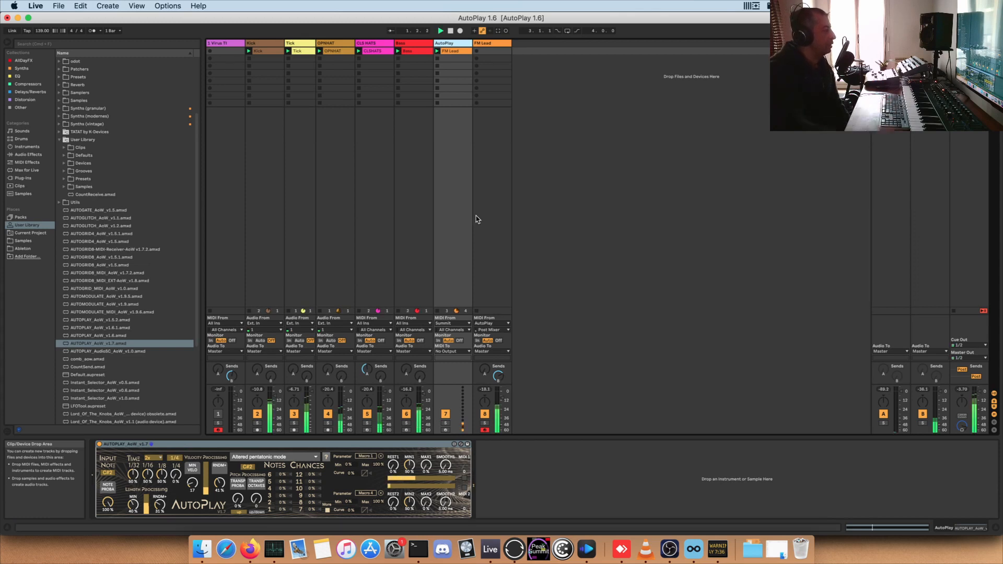
left_click_drag(411, 464, 427, 498)
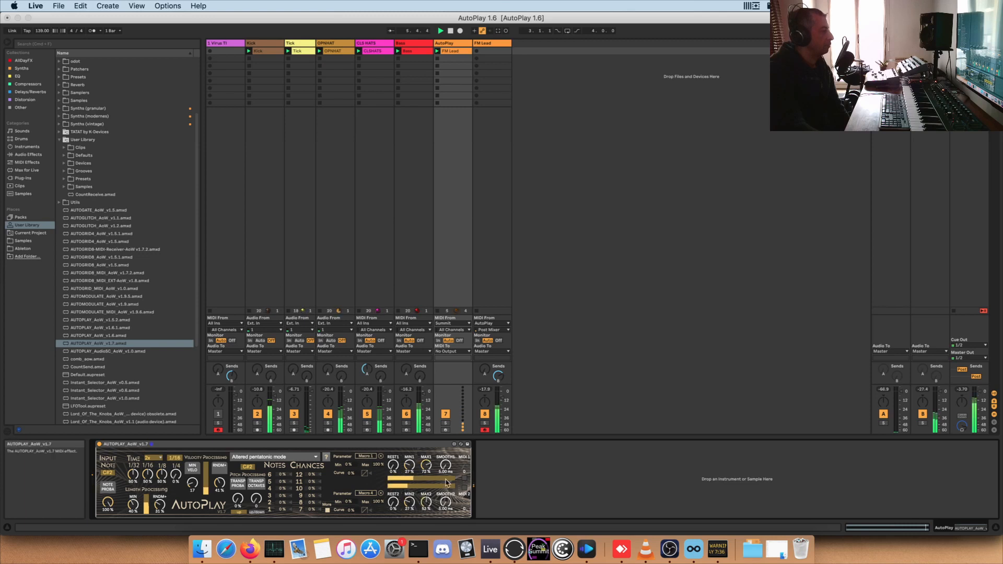
left_click_drag(445, 464, 445, 457)
left_click_drag(446, 505, 446, 498)
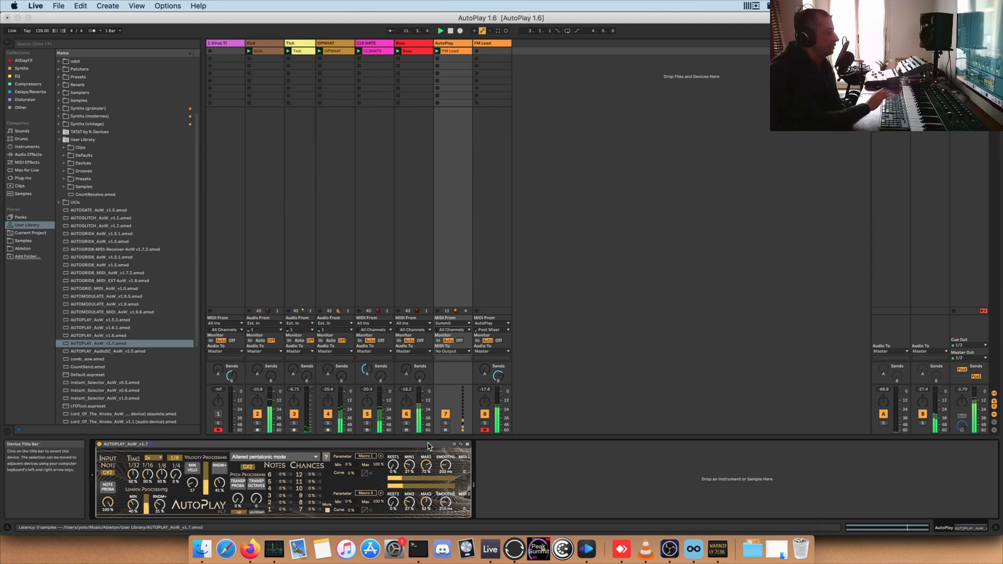
Unmap both AutoPlay modulation parameters from the Serum macros and enable the device's two MIDI CC outputs
left_click(504, 46)
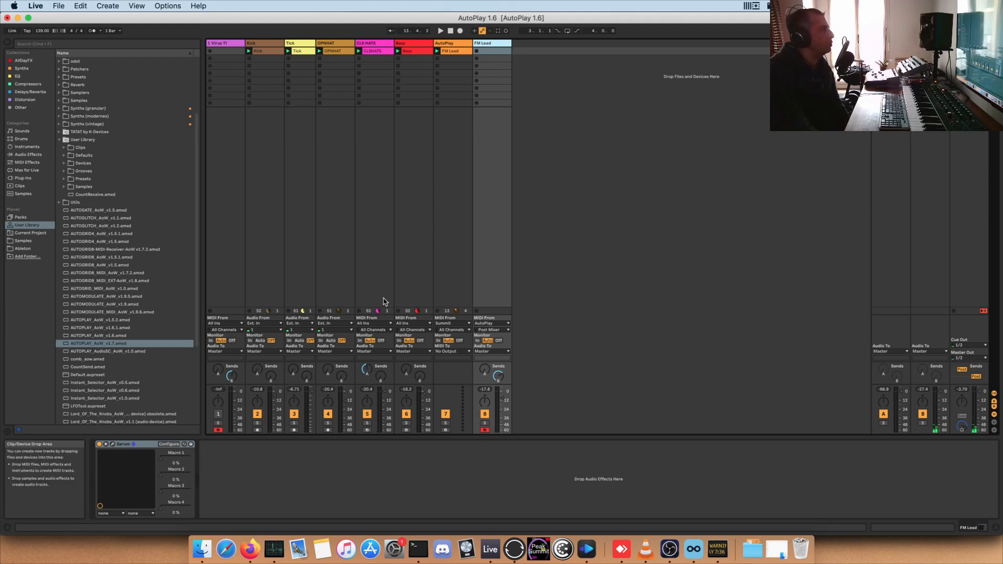
left_click(160, 464)
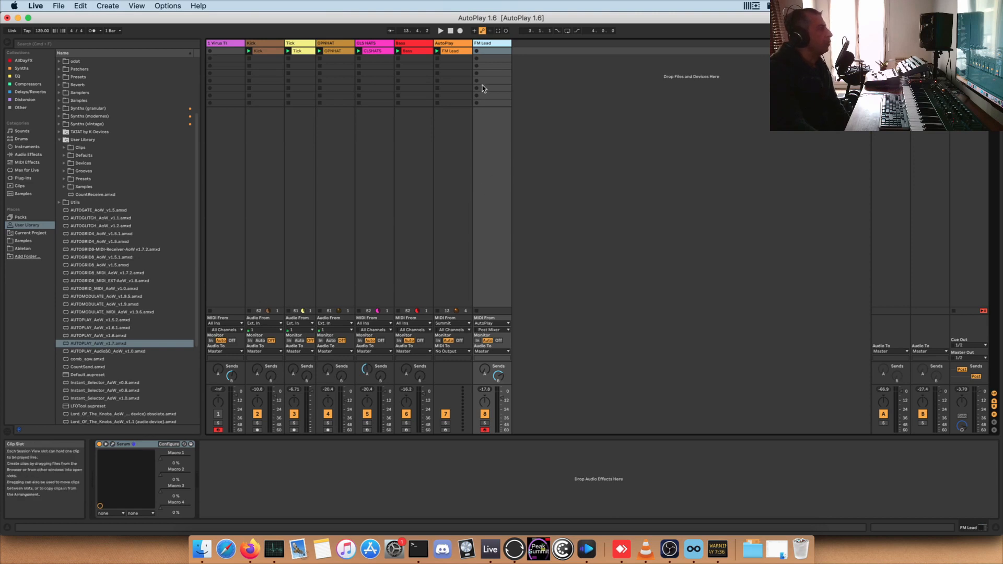
left_click(454, 81)
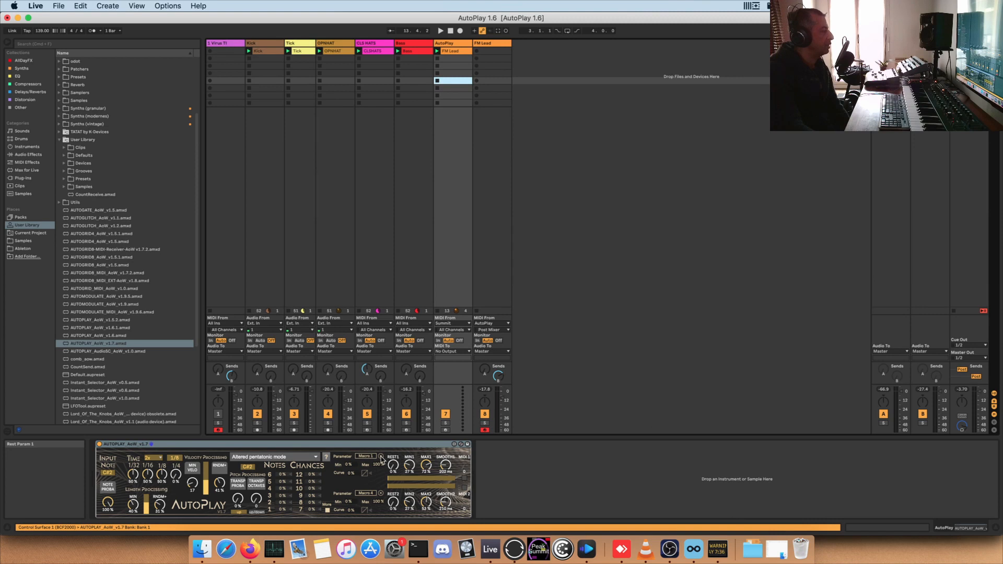
left_click(381, 457)
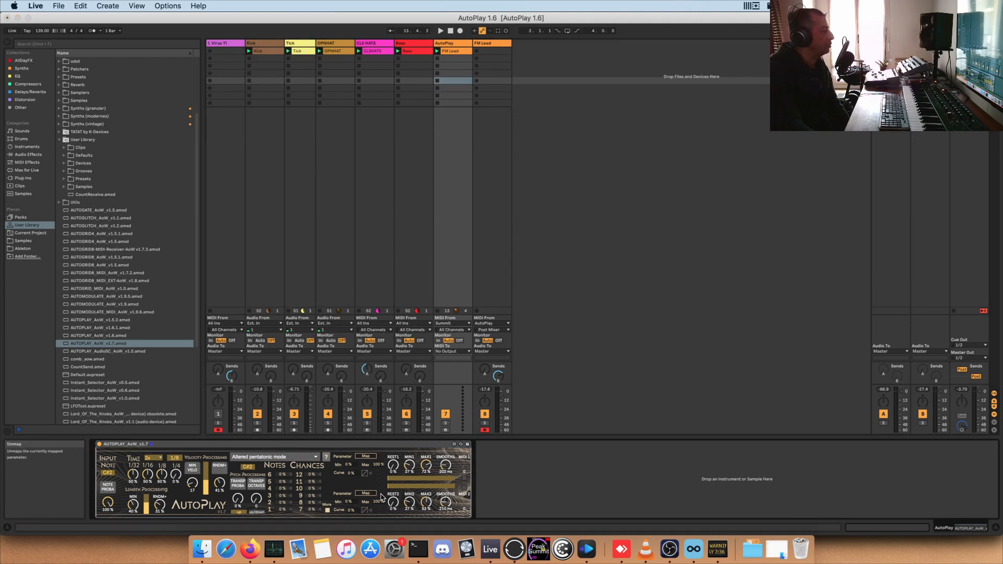
left_click(466, 483)
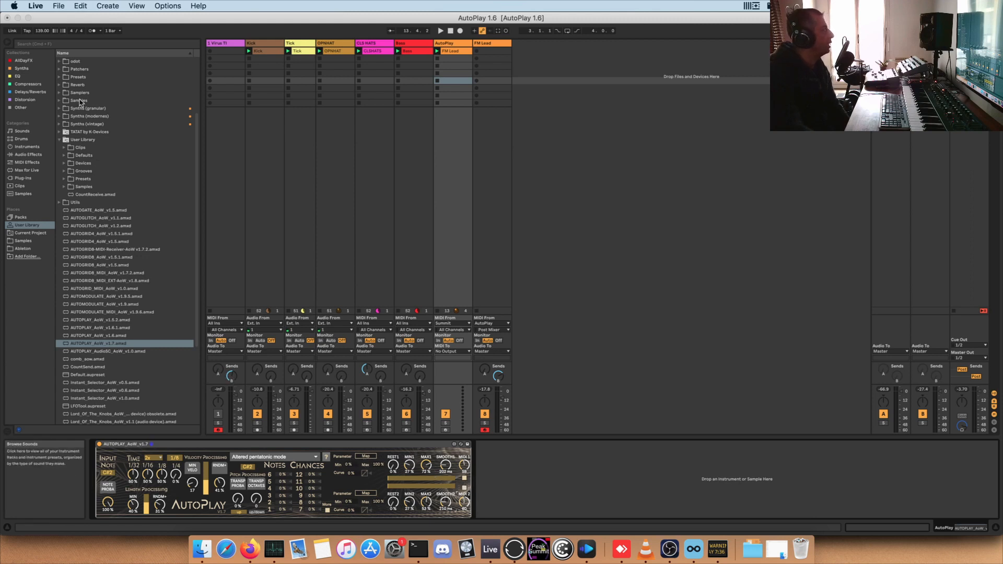
Search the user library for "midi mon" and insert GF_MidiMonitor after the AutoPlay device
left_click(95, 45)
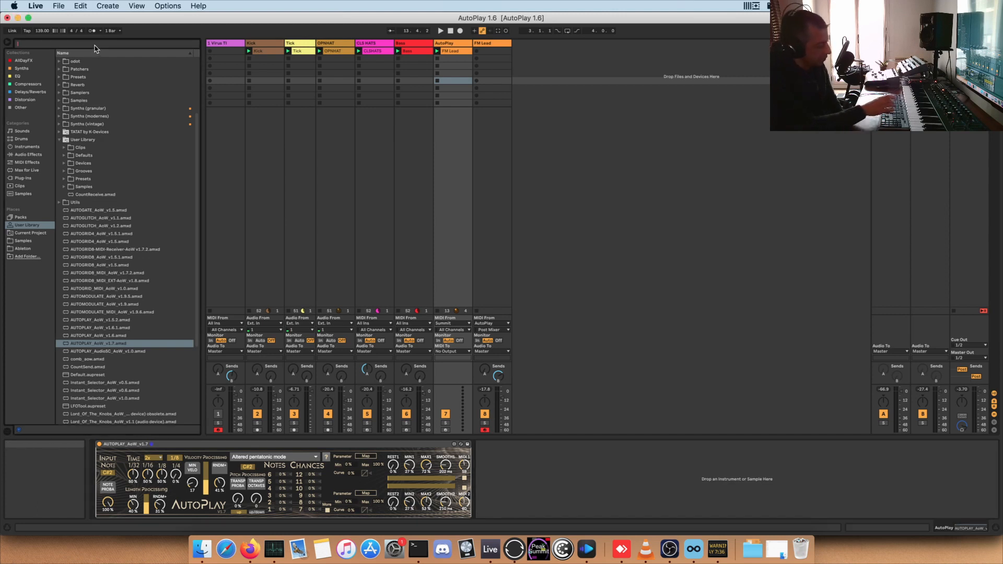
type("midi")
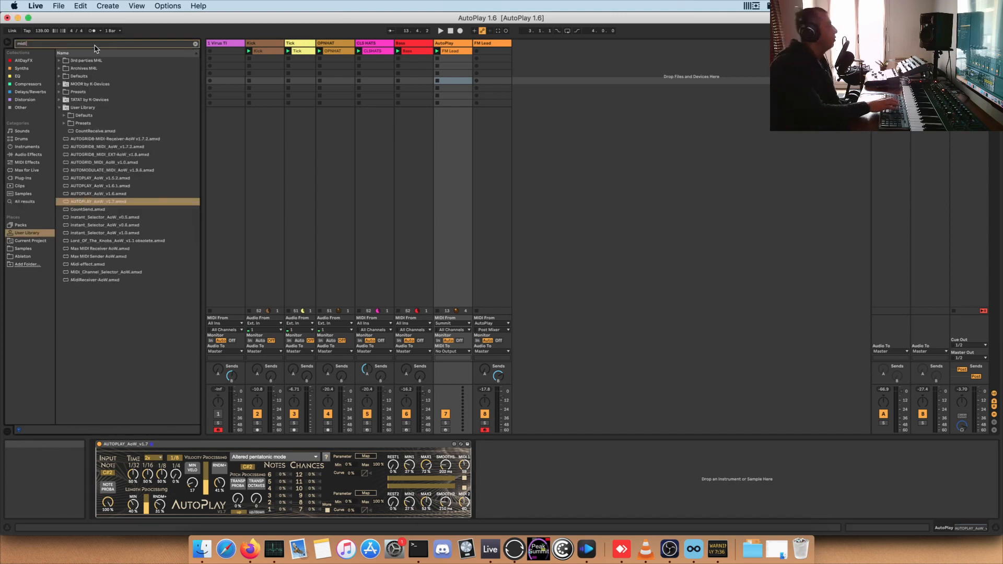
type(" mon")
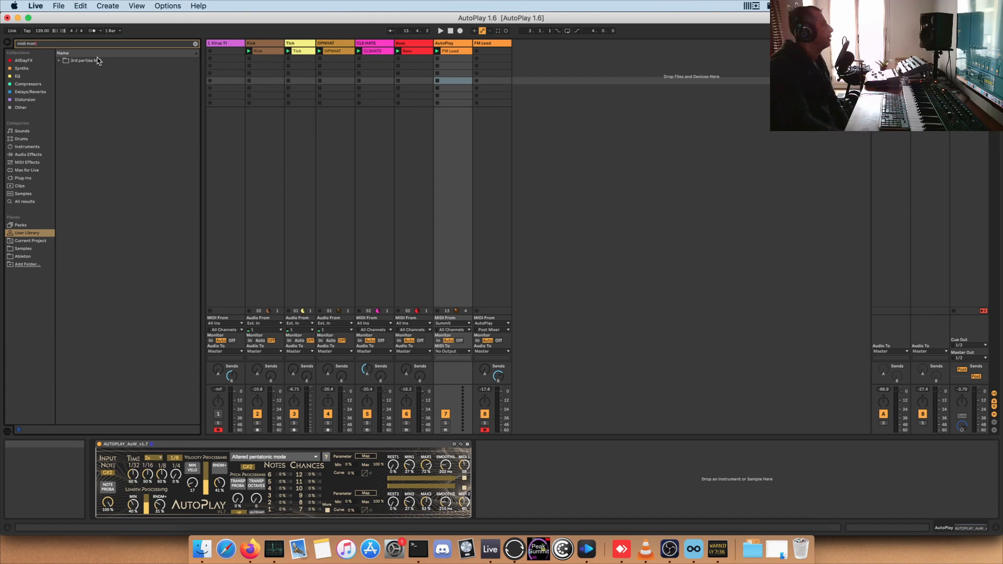
left_click(58, 62)
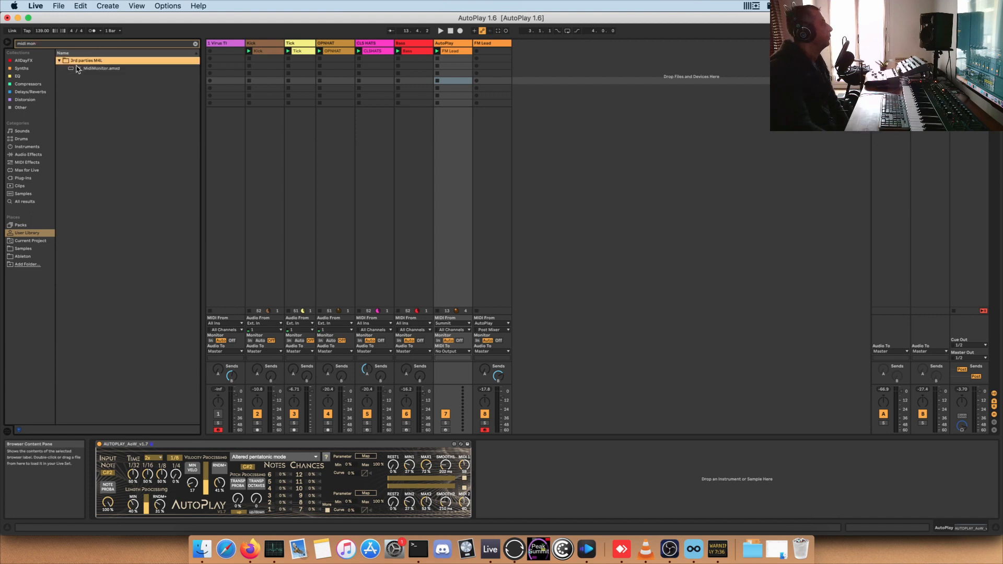
left_click_drag(87, 72, 499, 475)
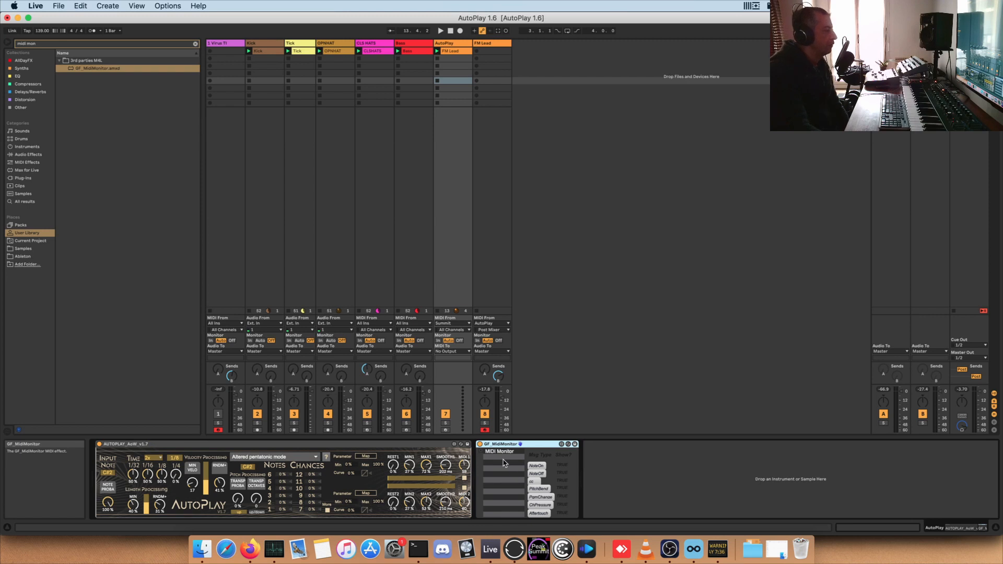
Play the set briefly to check the CC messages AutoPlay sends in the MIDI monitor
left_click(431, 449)
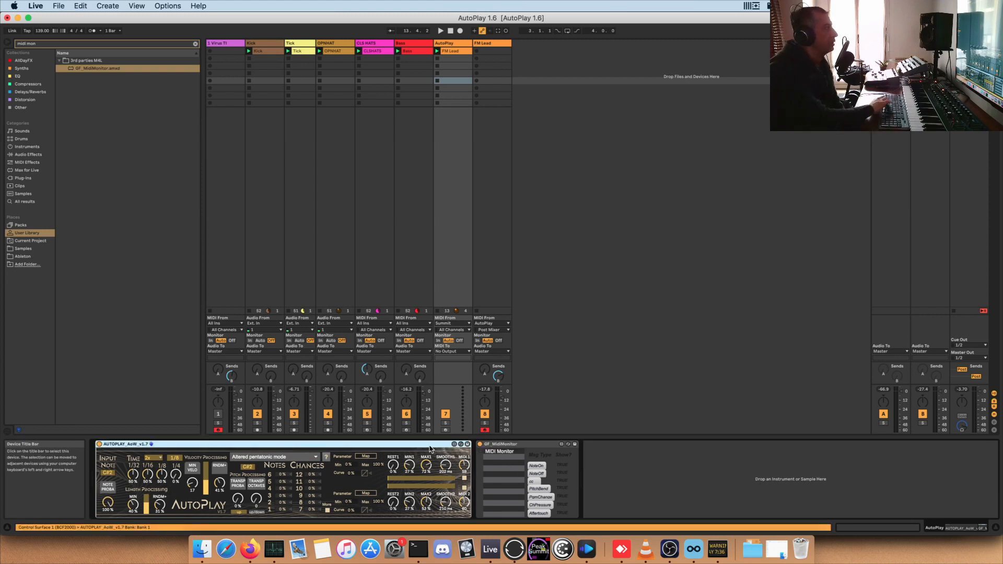
key("space")
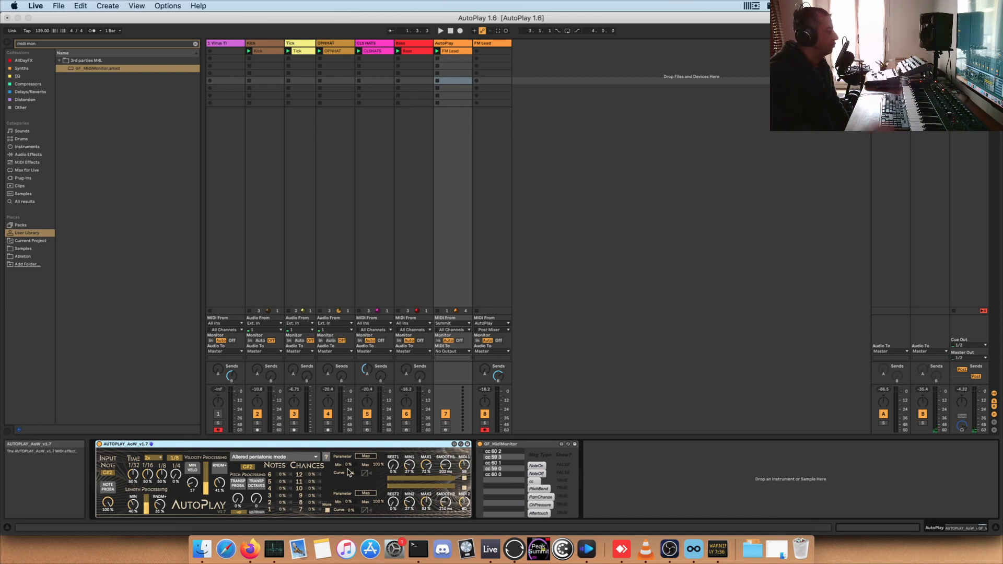
key("space")
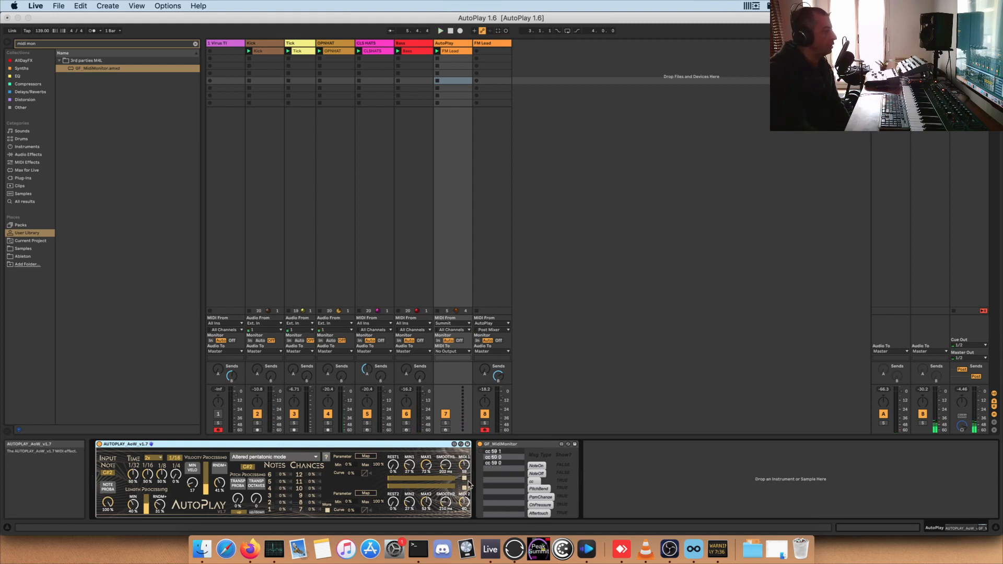
Open the Serum editor on the FM Lead track for MIDI mapping of its macros
left_click(492, 44)
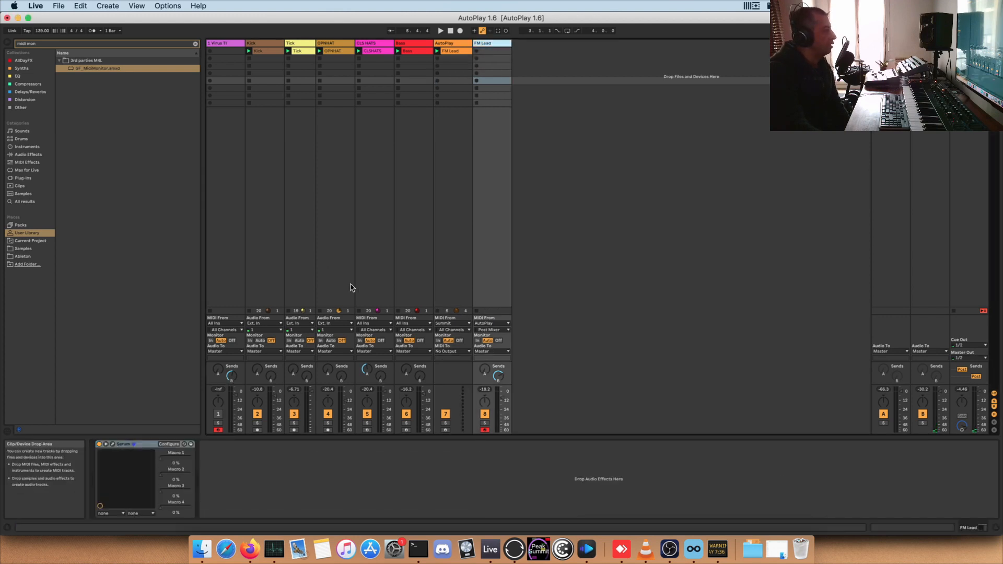
left_click(462, 44)
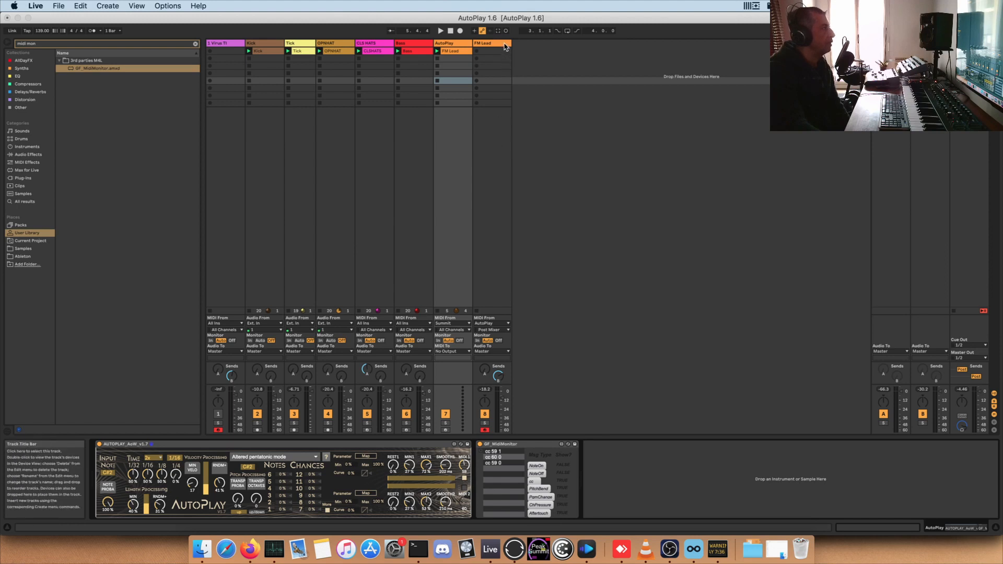
key("Right")
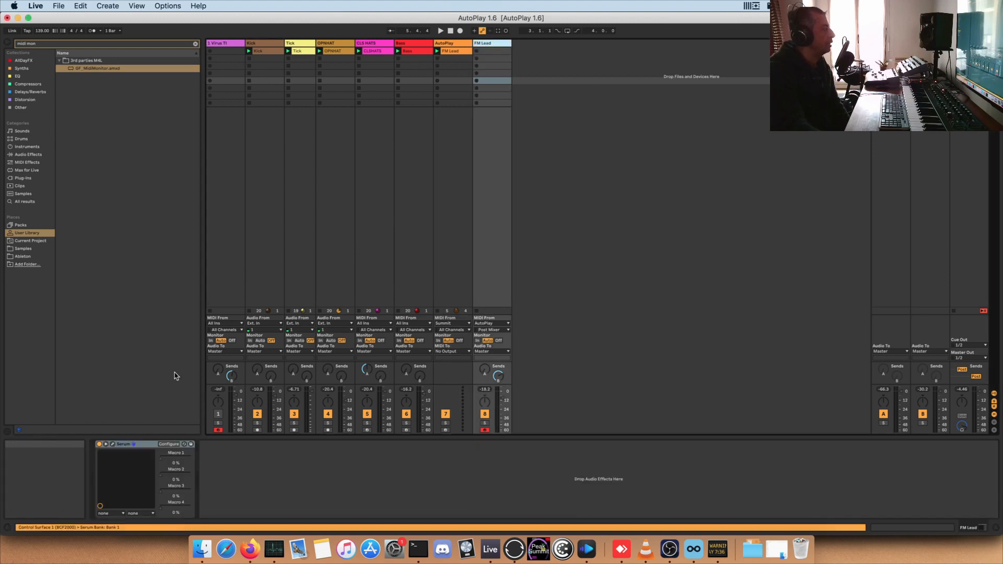
left_click(166, 445)
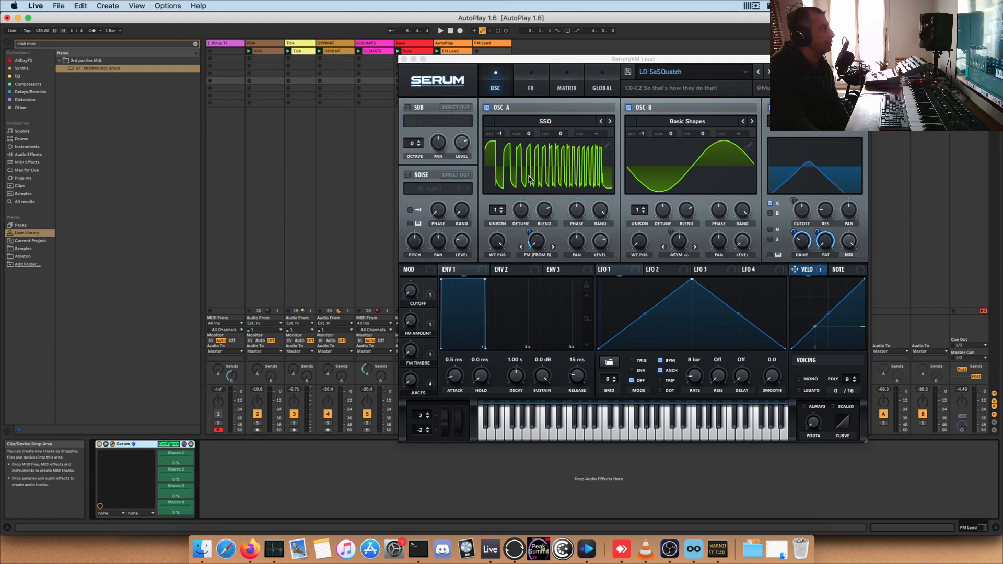
MIDI-learn Serum's CUTOFF macro from AutoPlay's CC output by playing the set briefly
right_click(412, 295)
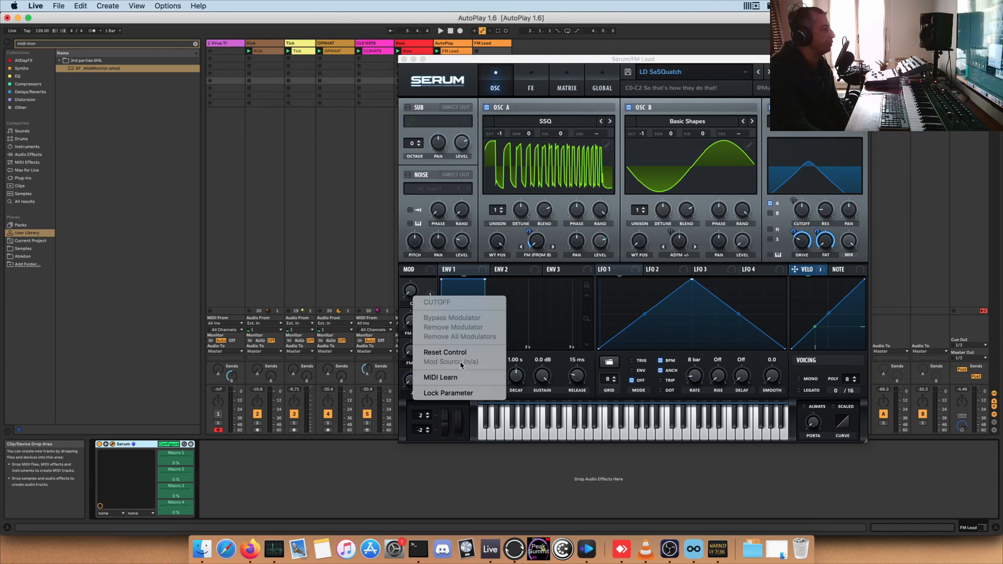
left_click(444, 352)
right_click(412, 291)
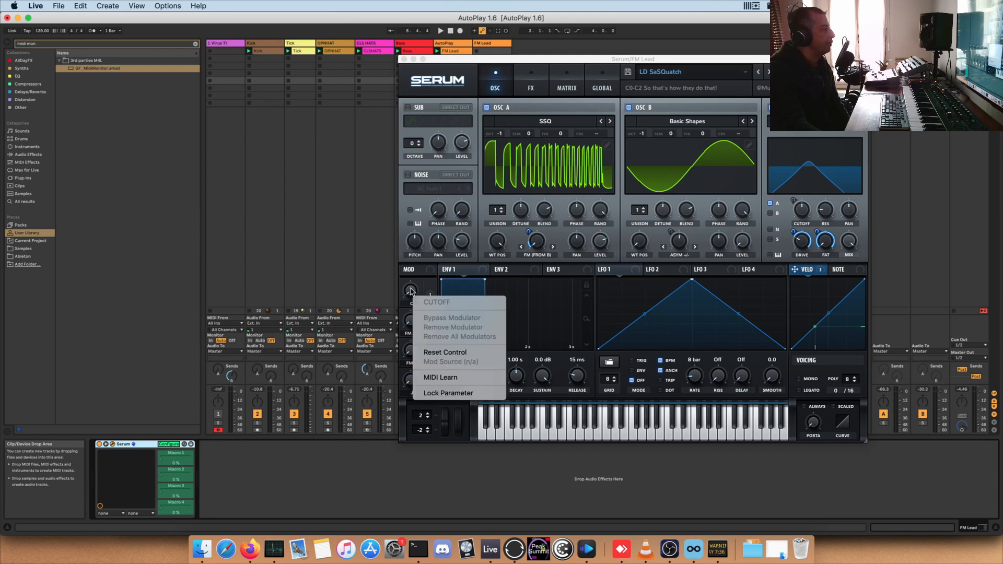
left_click(441, 377)
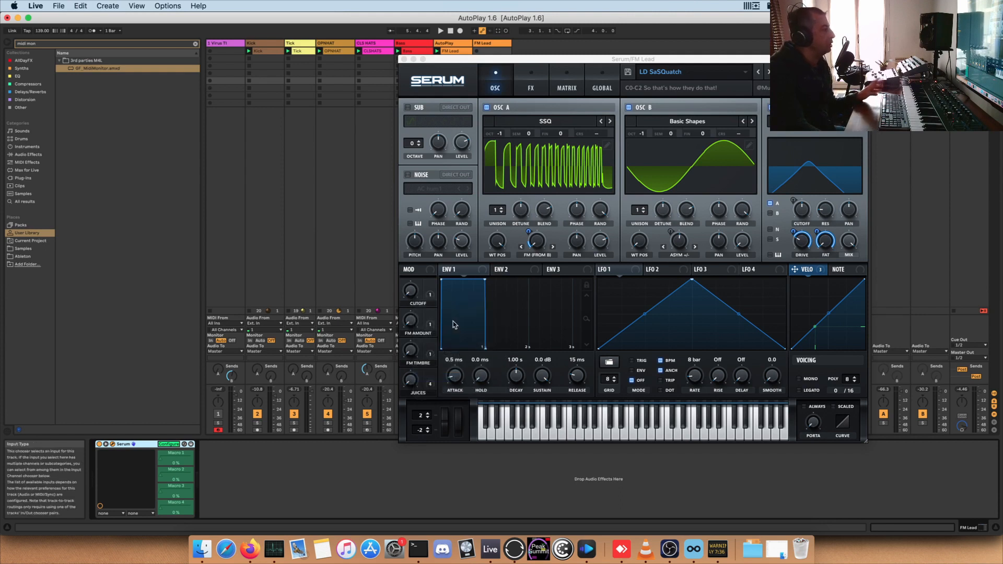
key("space")
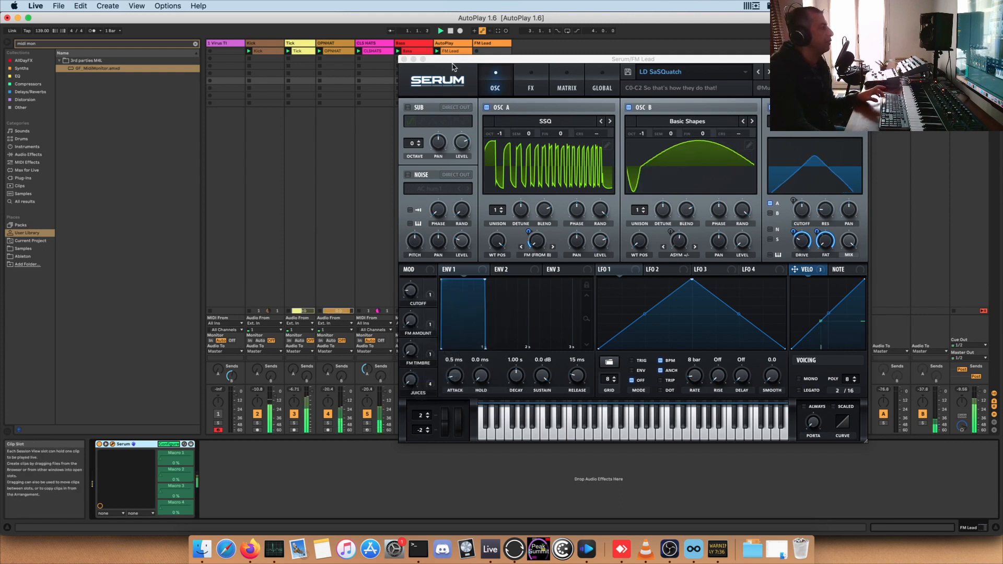
key("space")
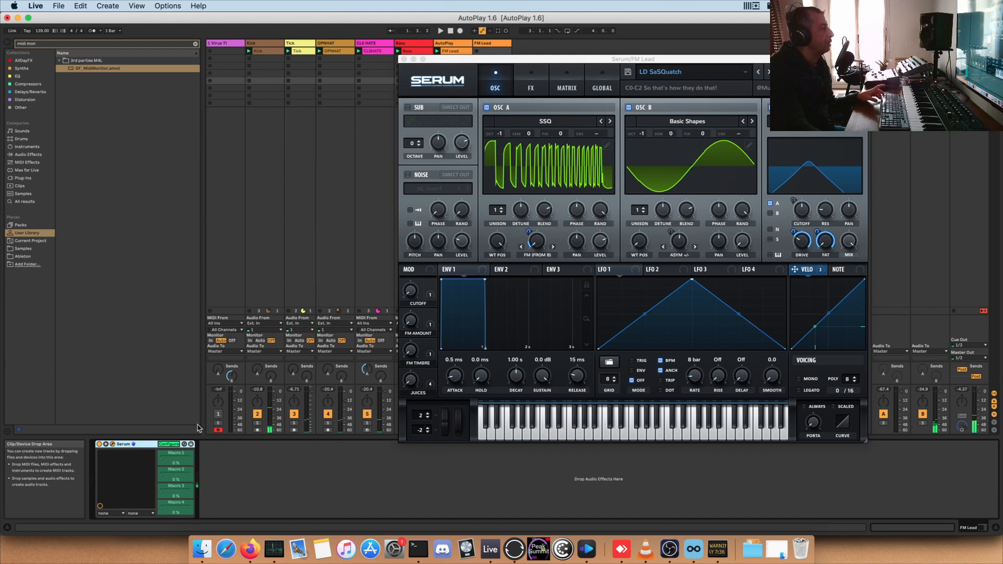
MIDI-learn Serum's JUICES macro from AutoPlay's CC 60 output with brief playback, and close the Serum editor
left_click(445, 43)
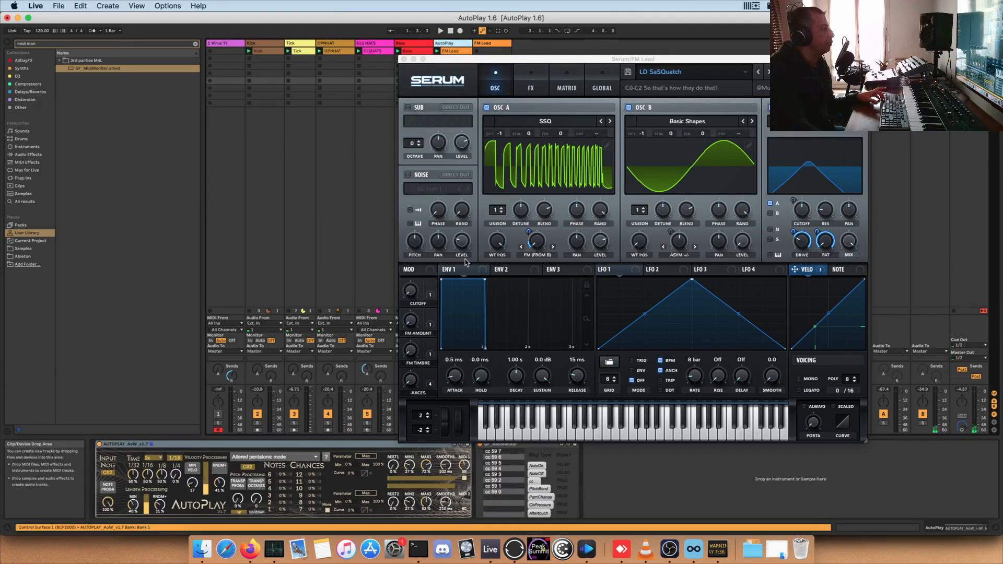
key("space")
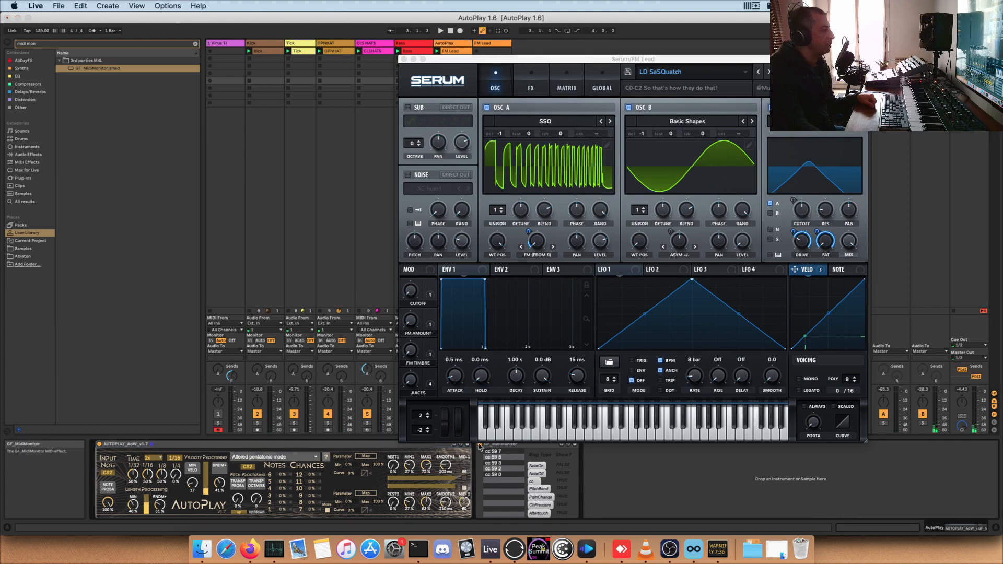
right_click(414, 387)
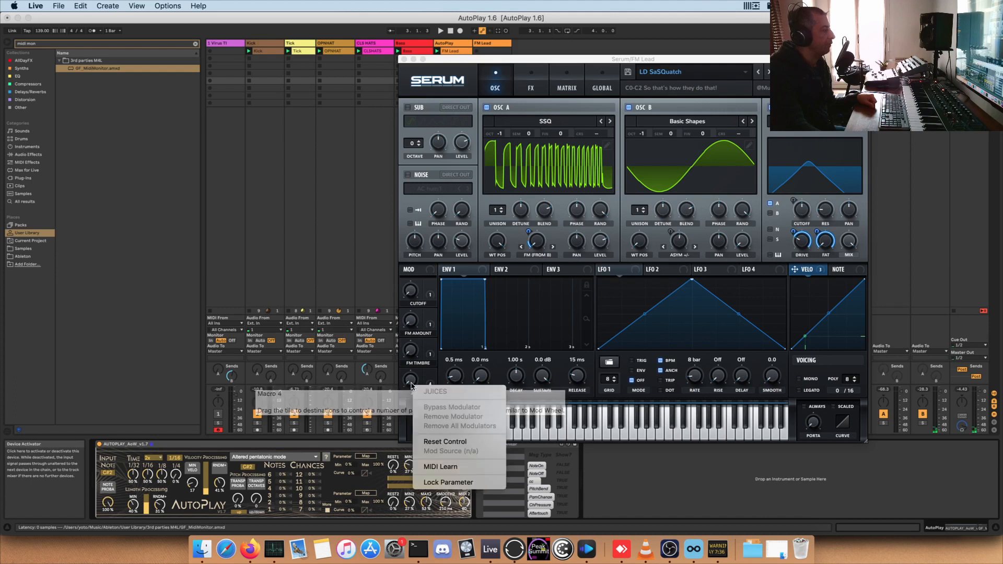
left_click(444, 465)
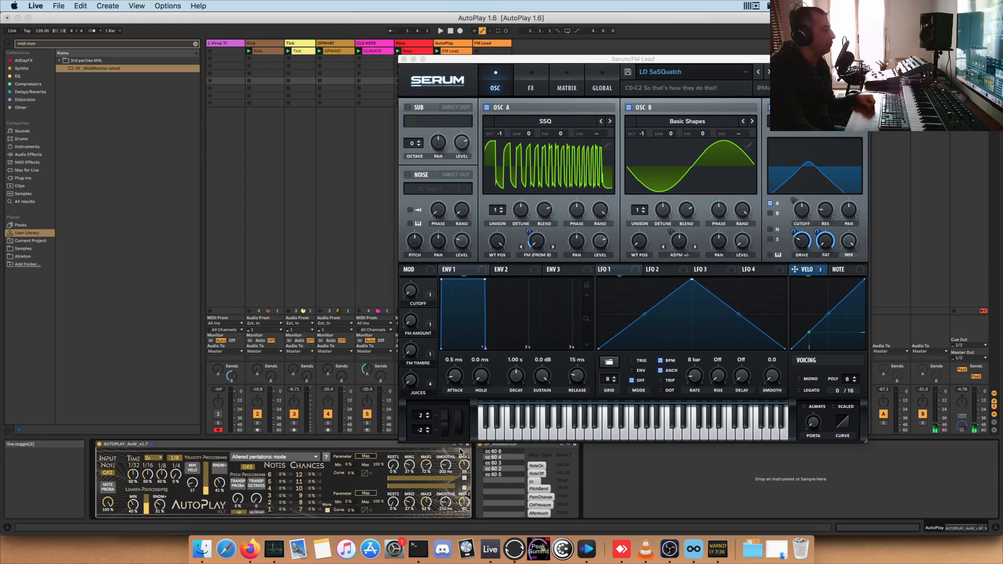
key("space")
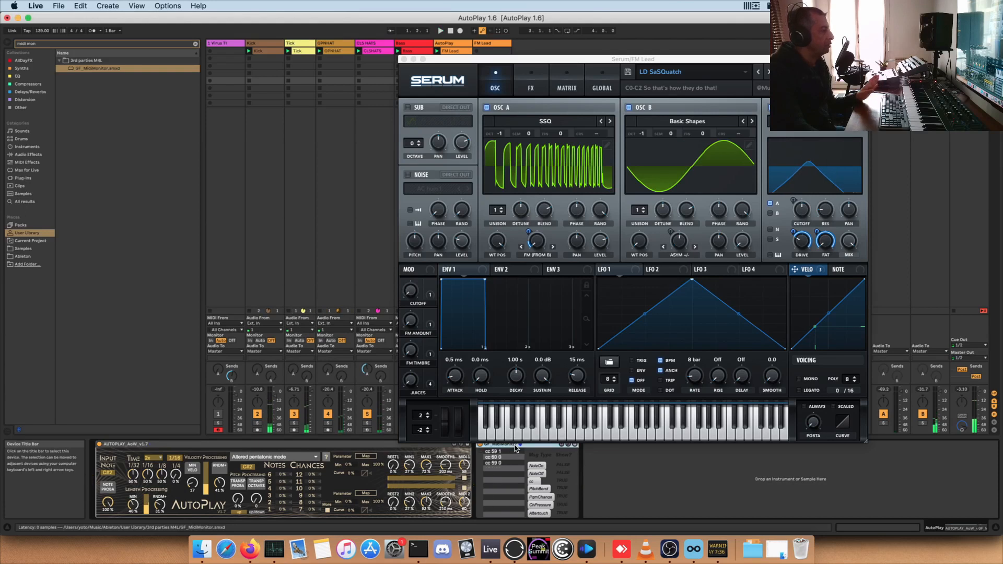
left_click(404, 60)
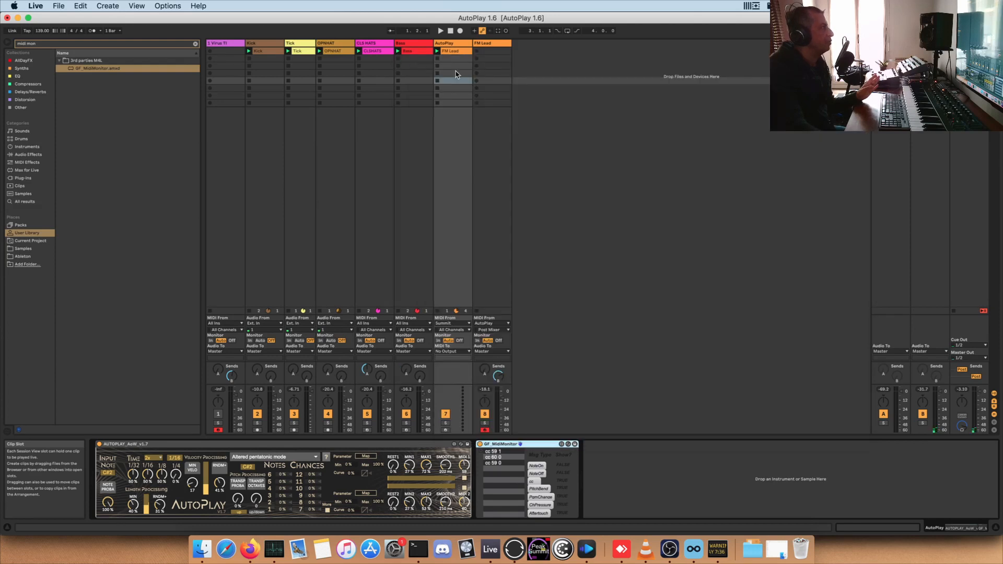
Record AutoPlay's notes and CC data into the first clip slot of the FM Lead track and open the recorded clip
left_click(490, 45)
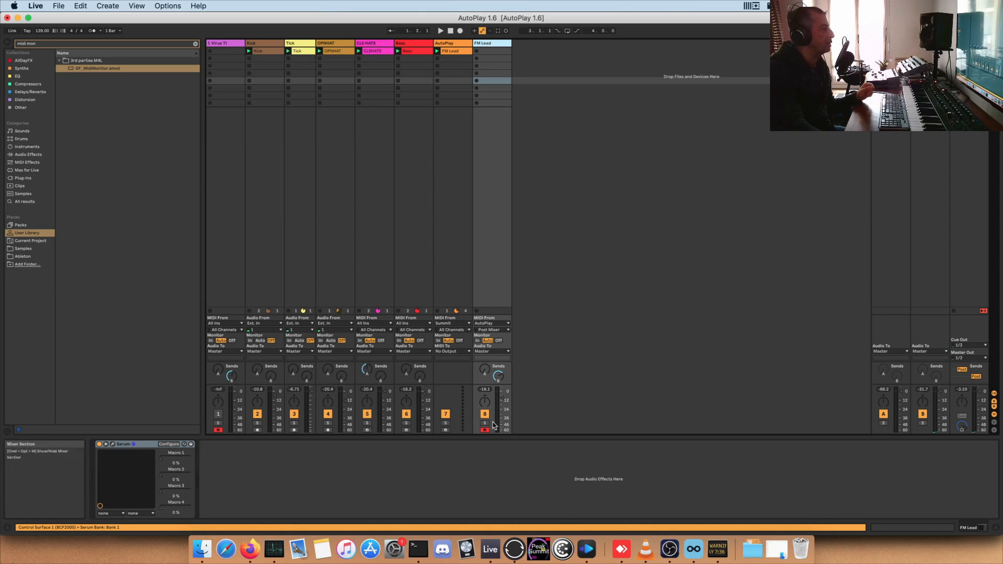
left_click(476, 51)
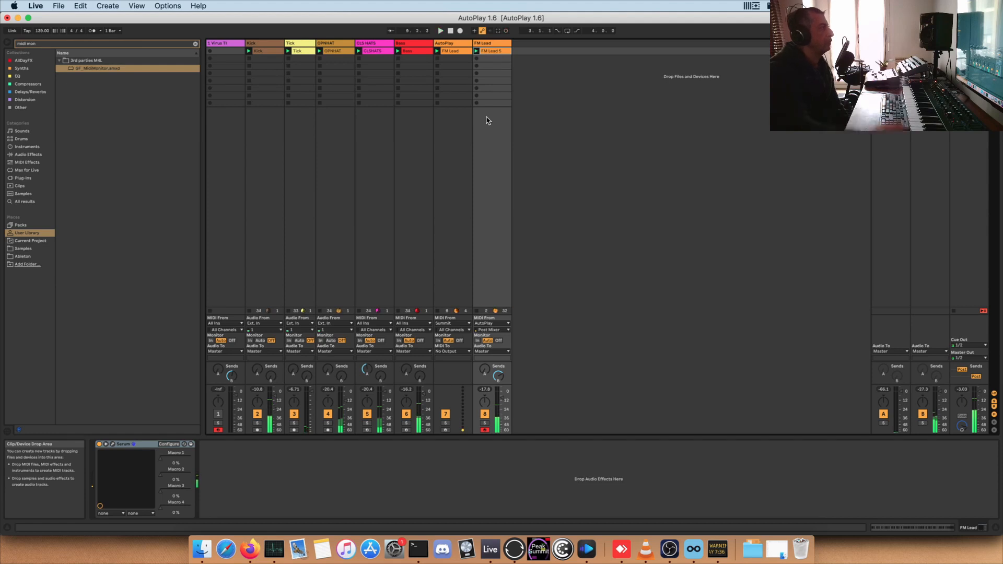
double_click(501, 57)
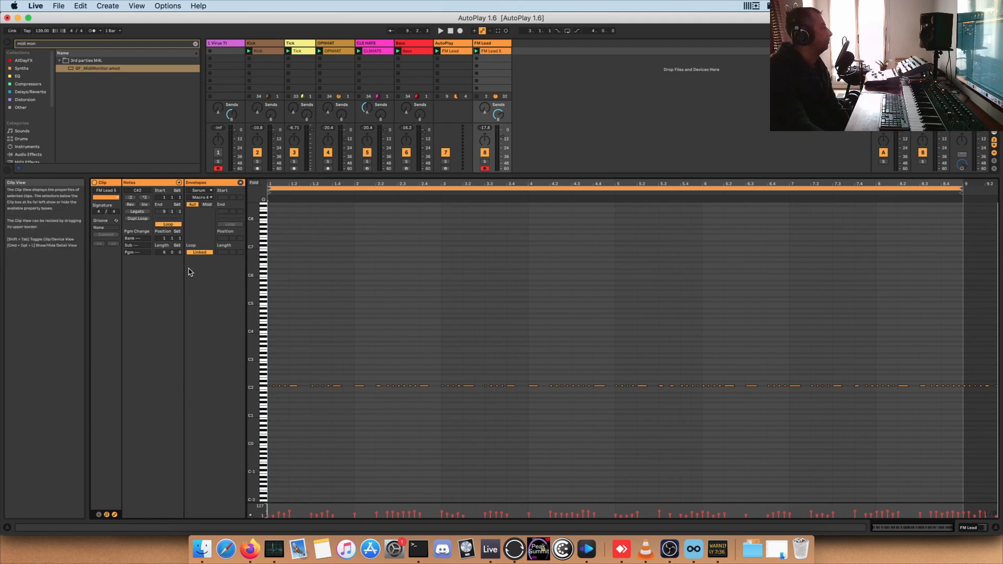
Show the recorded clip's envelopes and choose MIDI Ctrl as the envelope source
left_click(108, 514)
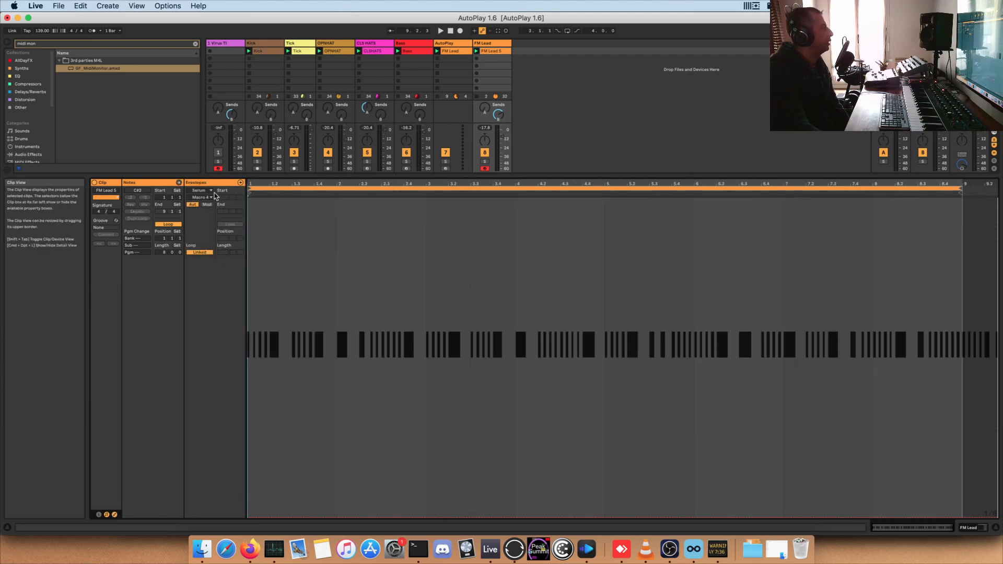
left_click(212, 191)
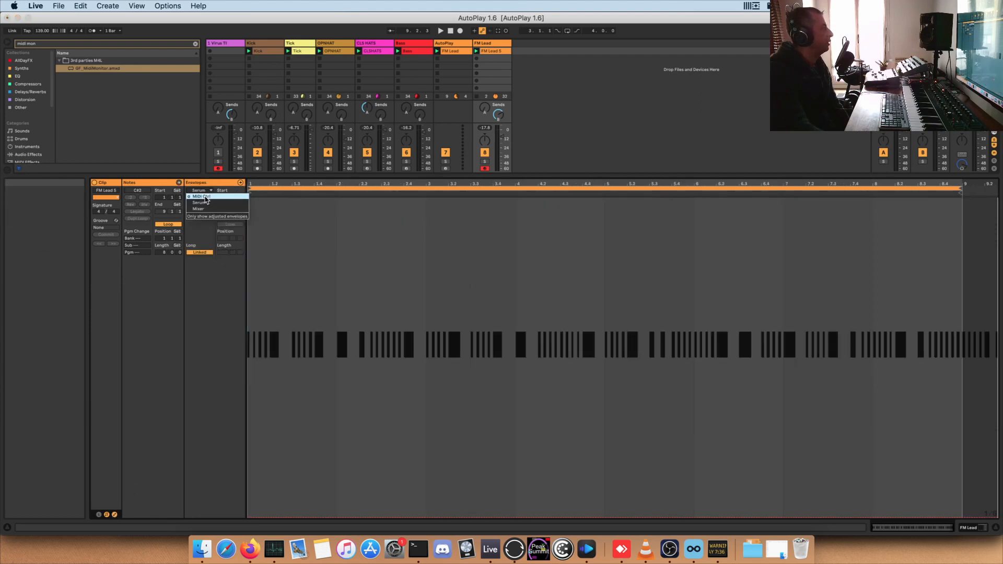
left_click(204, 203)
left_click(204, 191)
left_click(196, 197)
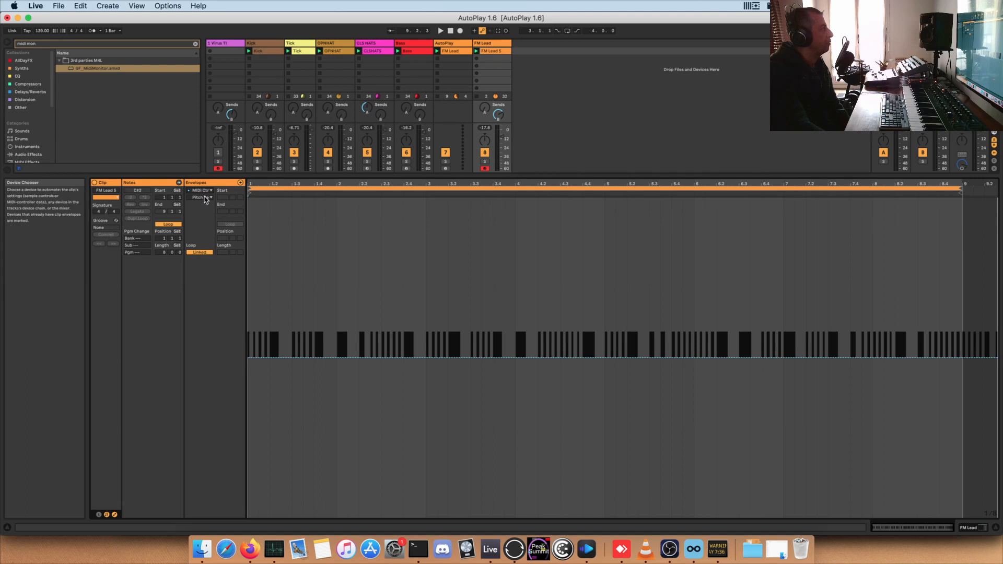
Display the clip's recorded envelope for controller 59, followed by the one for controller 60
left_click(201, 197)
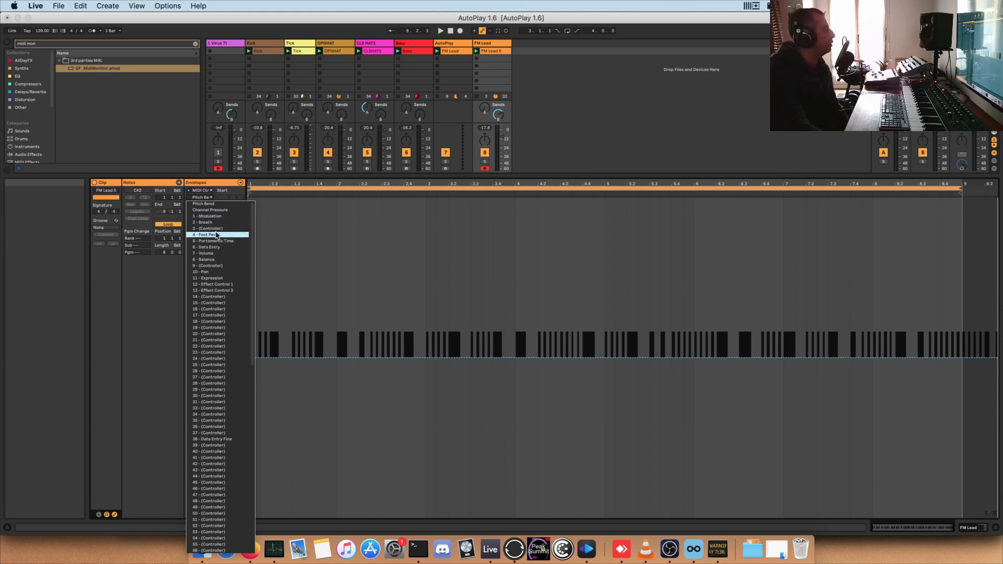
scroll(215, 268, "down", 2)
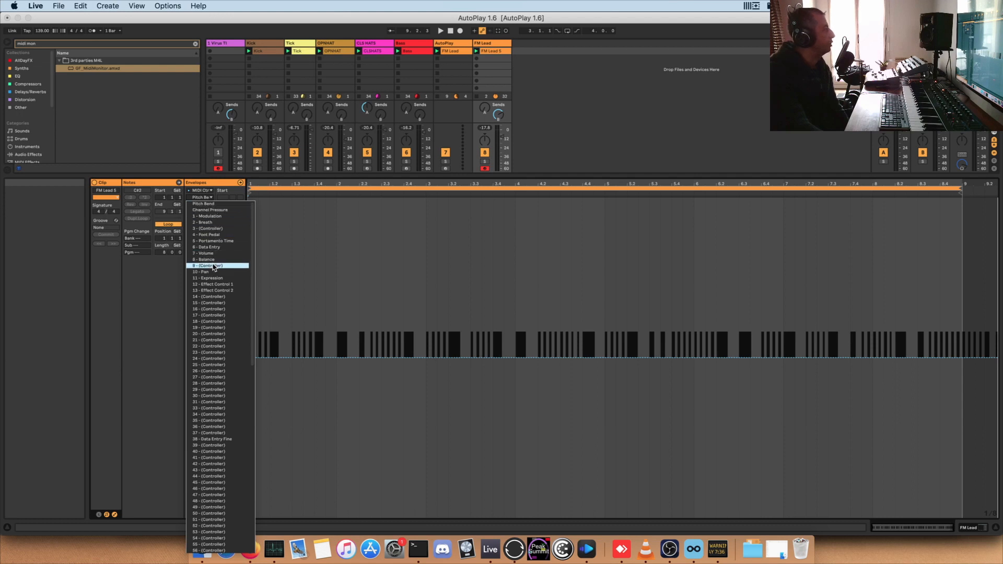
scroll(214, 268, "down", 10)
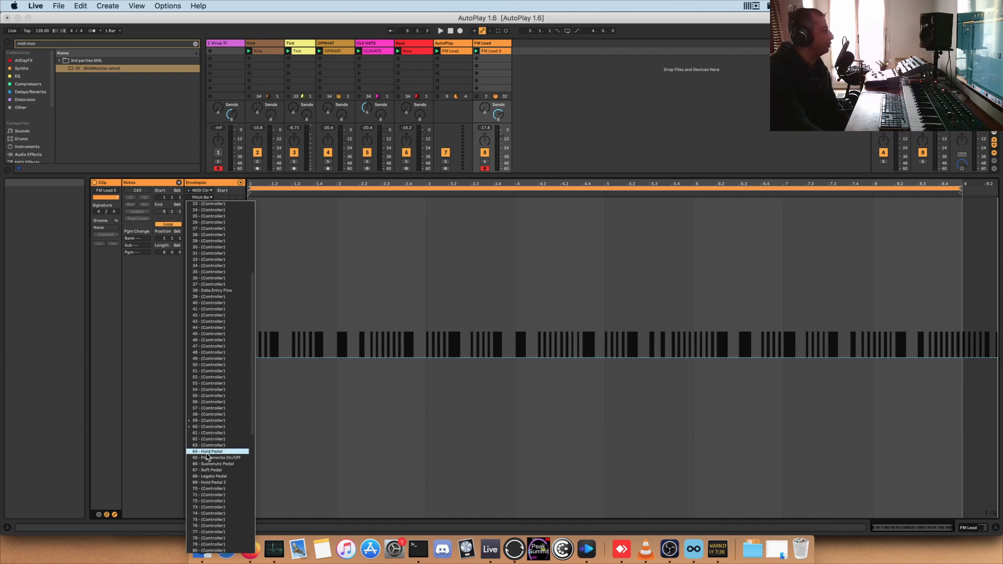
left_click(213, 421)
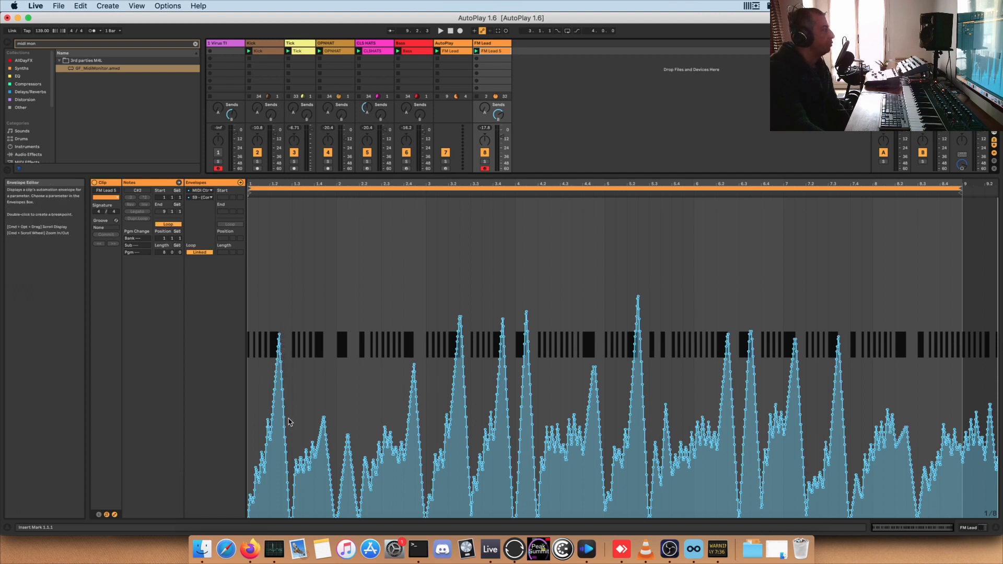
left_click(205, 198)
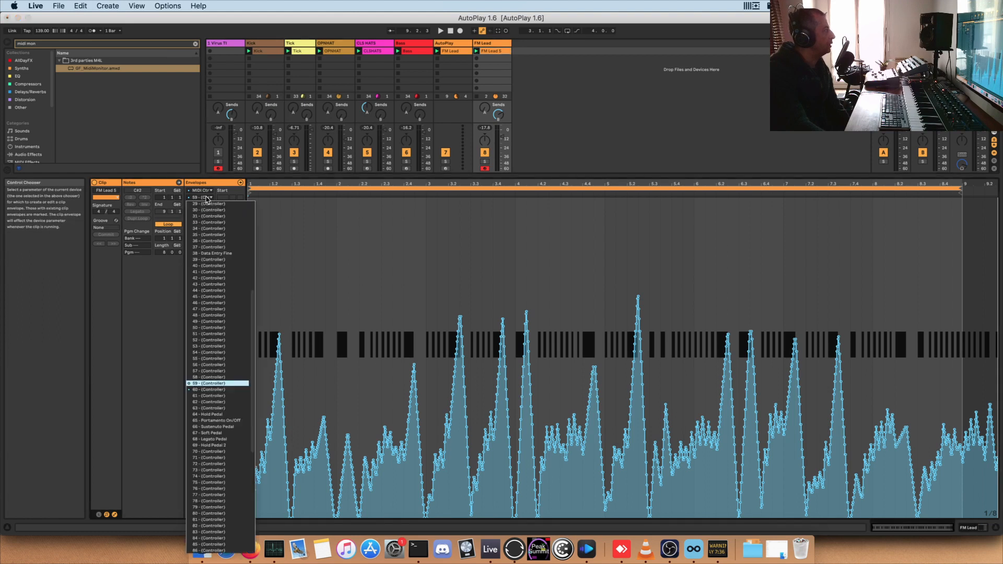
left_click(203, 389)
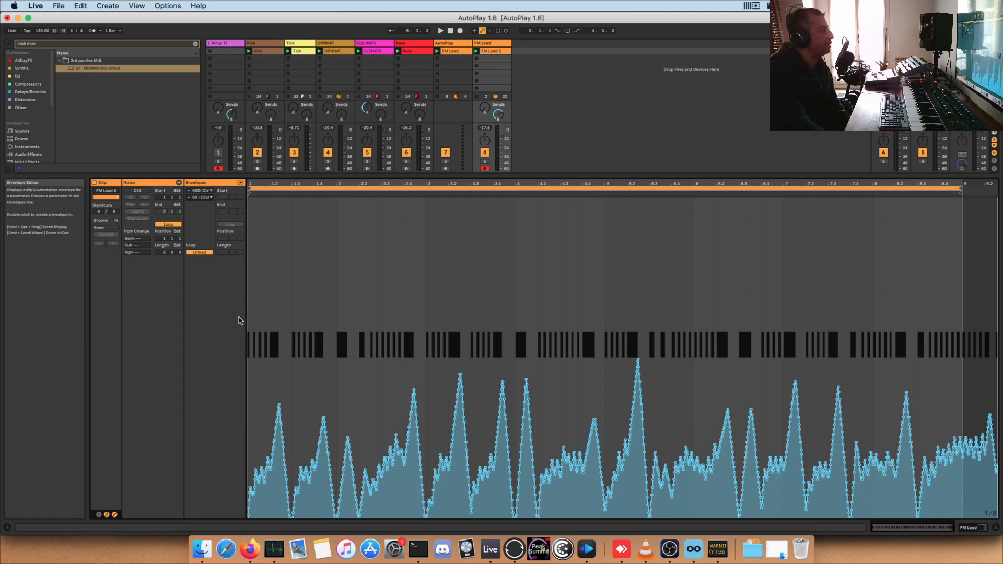
Stop the AutoPlay track's clip, open the Serum editor and play the recorded FM Lead clip to check the macro modulation
left_click(438, 97)
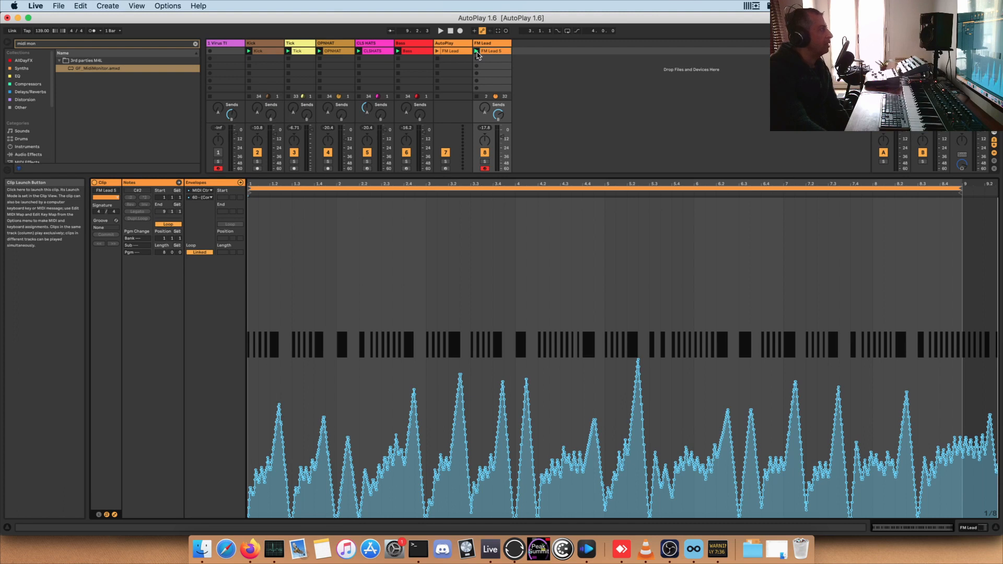
key("shift+Tab")
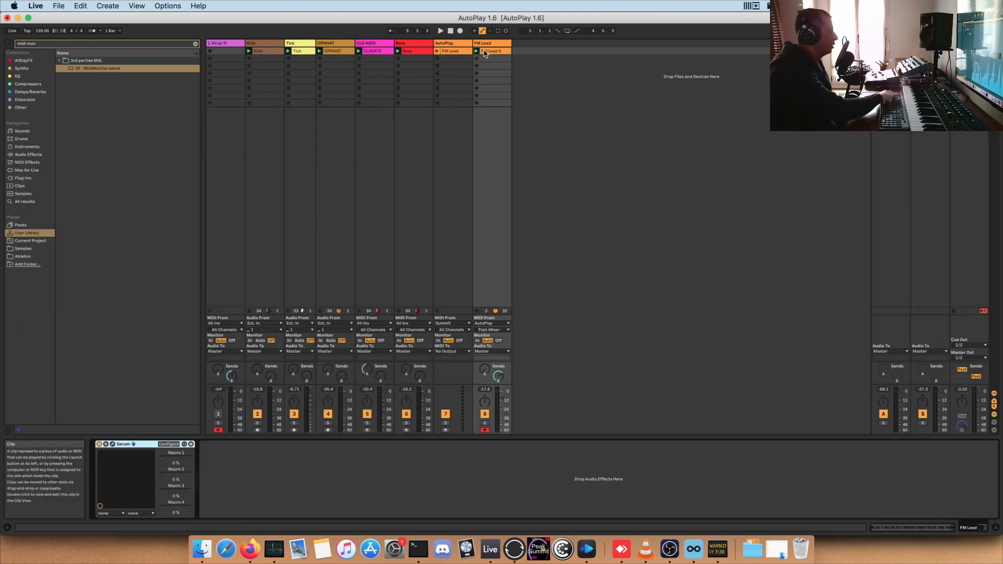
left_click(168, 444)
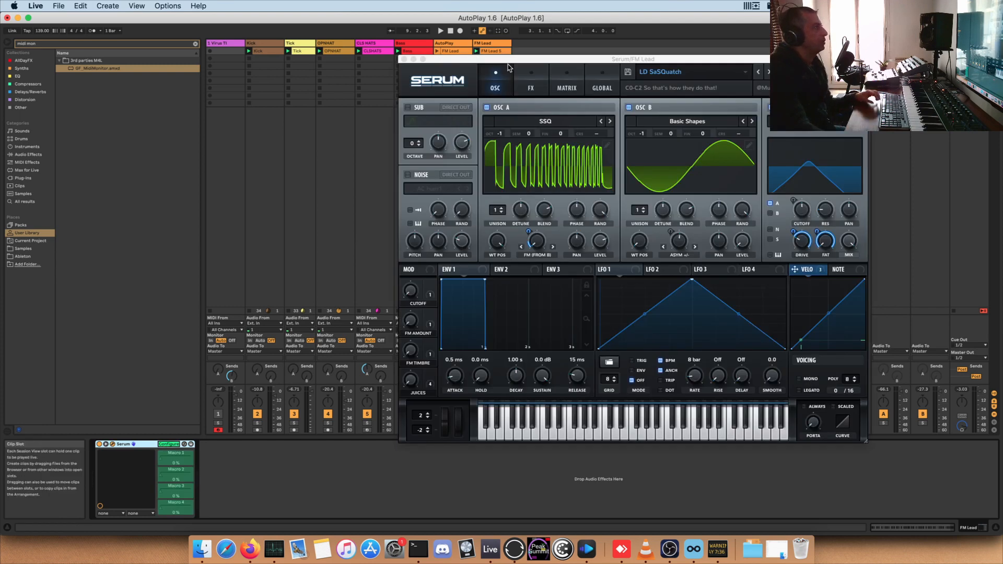
left_click_drag(508, 59, 614, 90)
key("space")
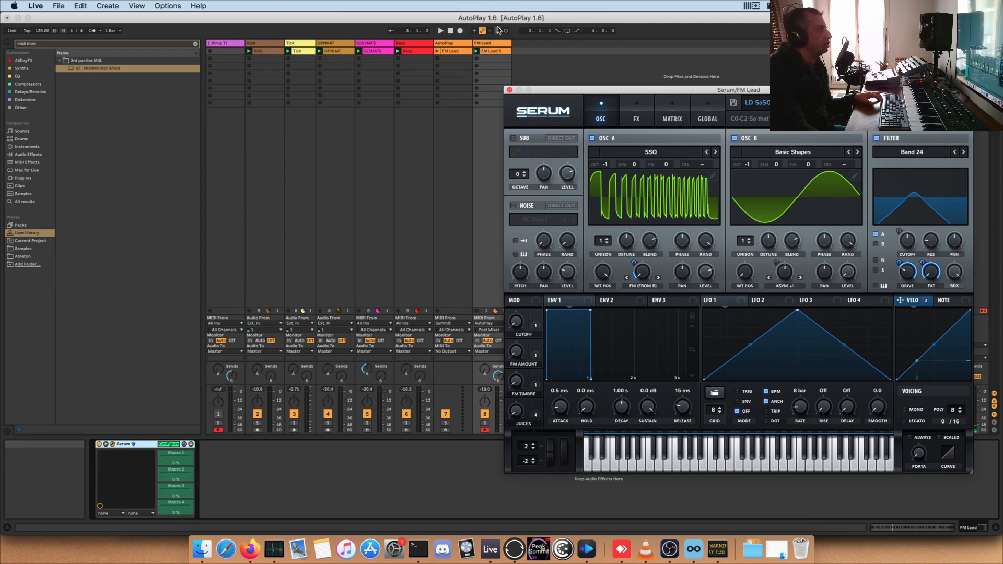
Replace the recorded clip's controller 60 envelope with a straight ramp between about 5.2 and 6.2, and play the result
left_click(493, 52)
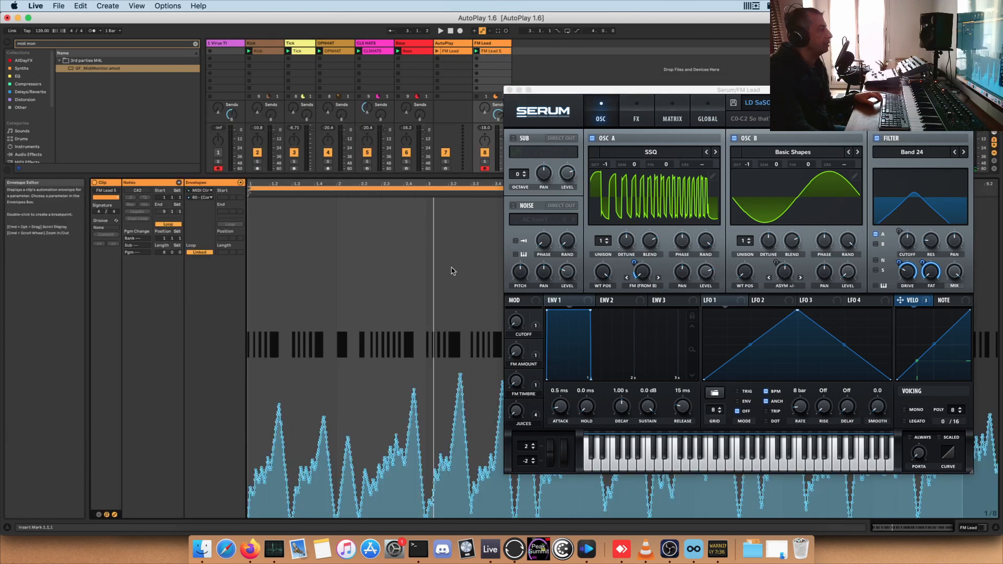
left_click(509, 90)
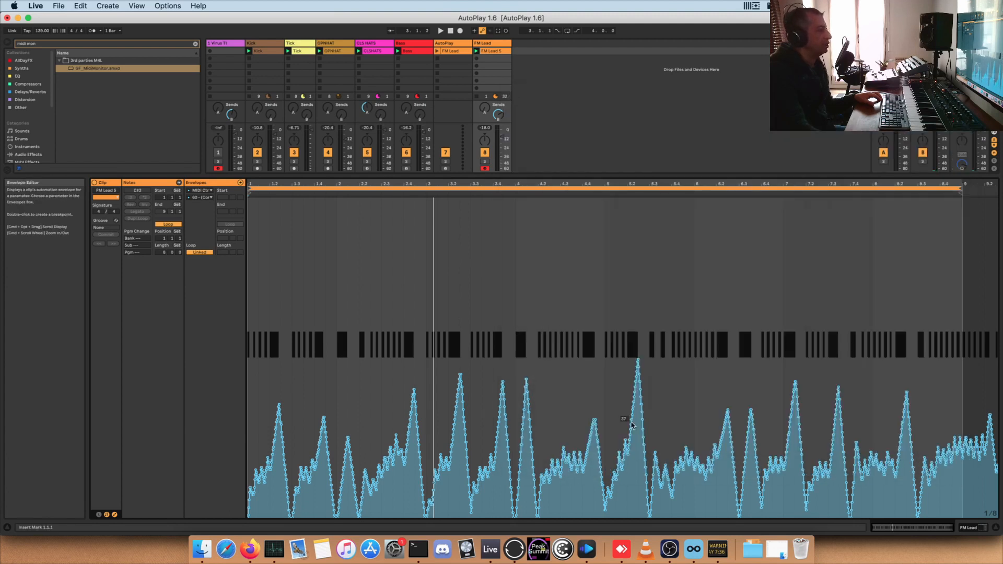
left_click_drag(629, 457, 729, 408)
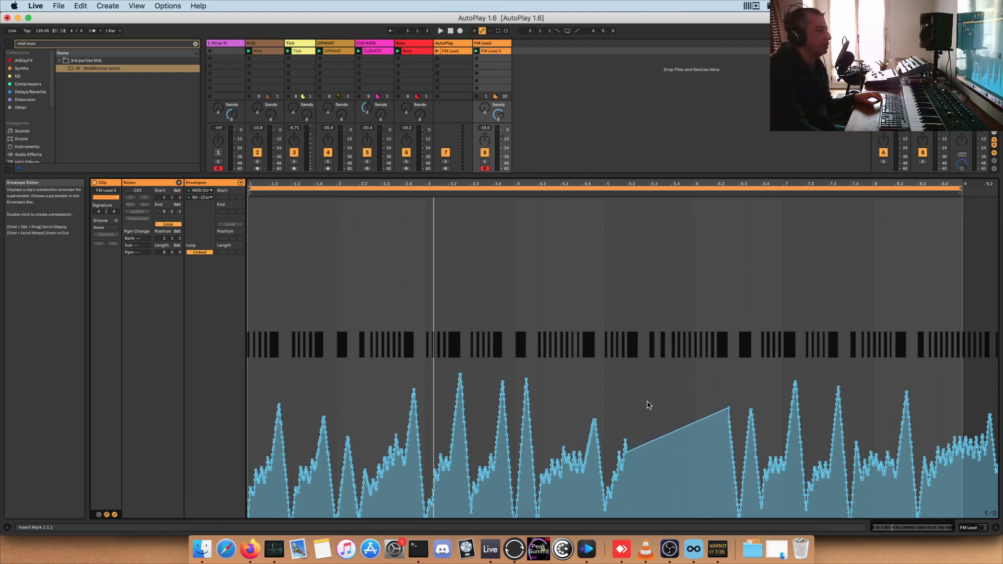
key("space")
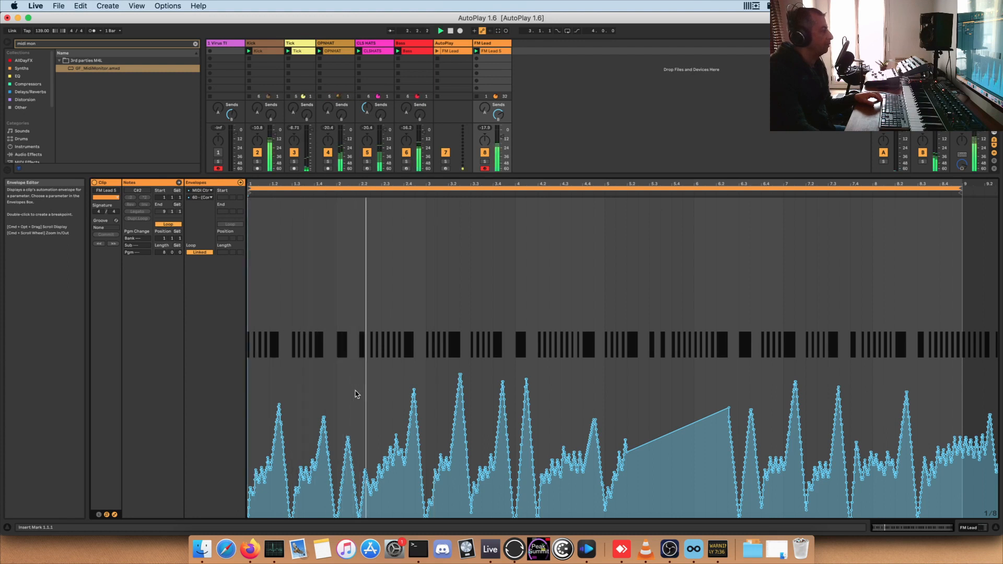
Switch the recorded clip's envelope display from controller 60 to controller 59
left_click(202, 197)
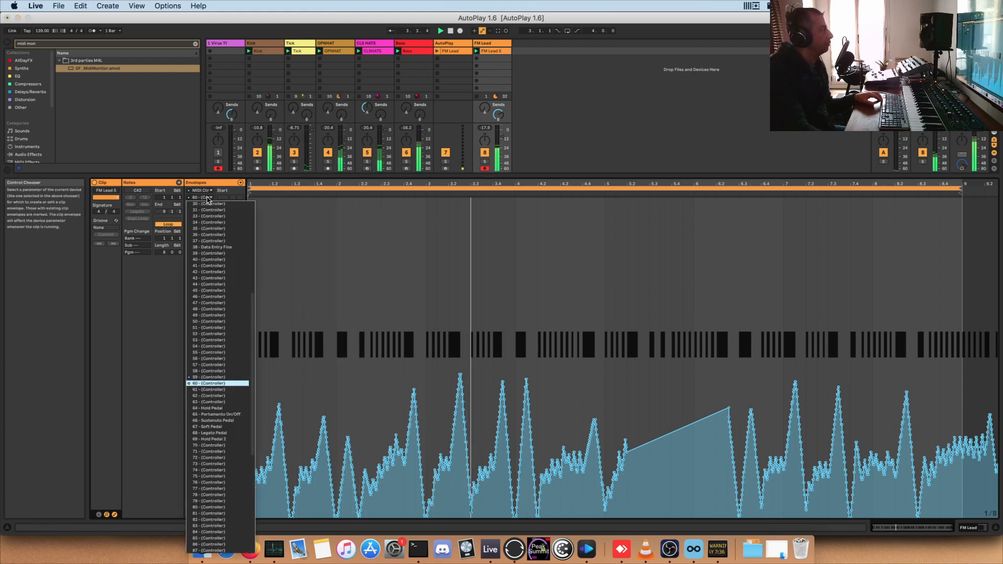
left_click(219, 377)
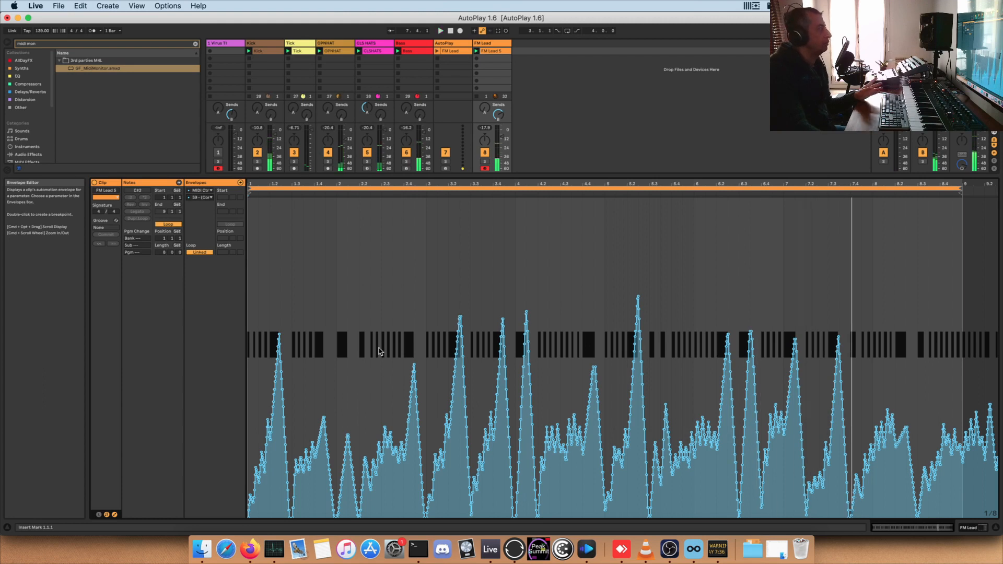
Return to the device view and compare the AutoPlay track's MIDI devices with Serum on the FM Lead track
key("shift+Tab")
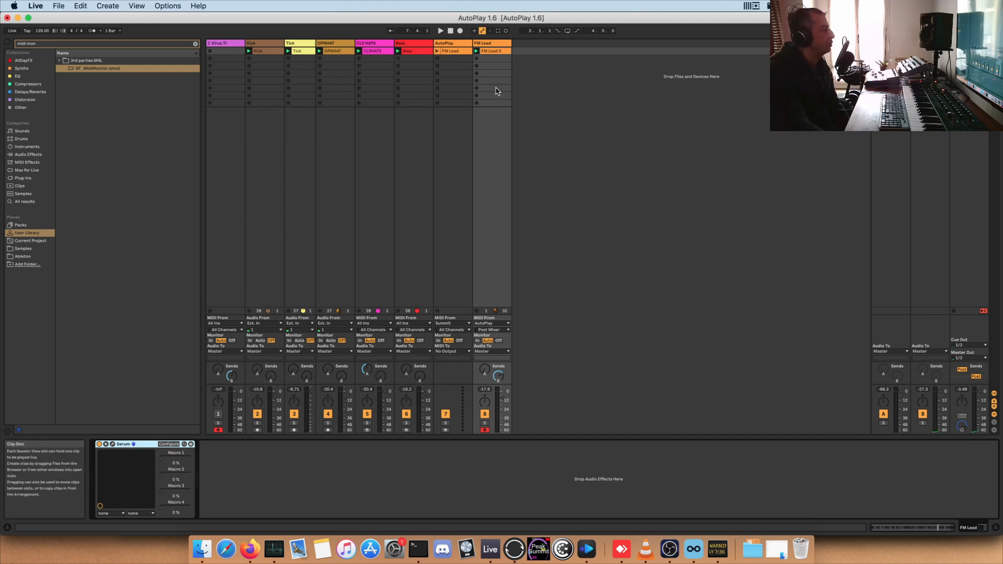
left_click(466, 53)
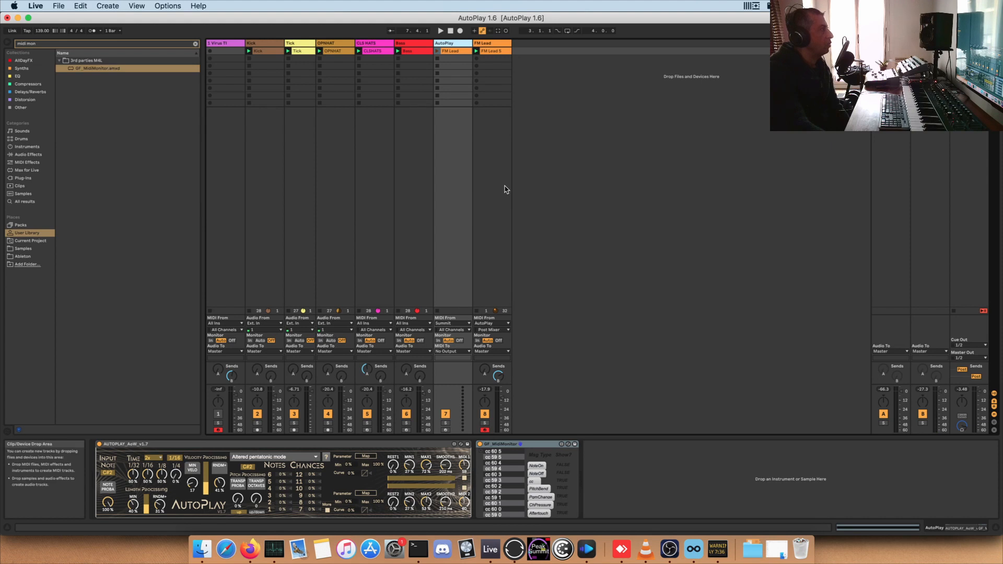
left_click(465, 488)
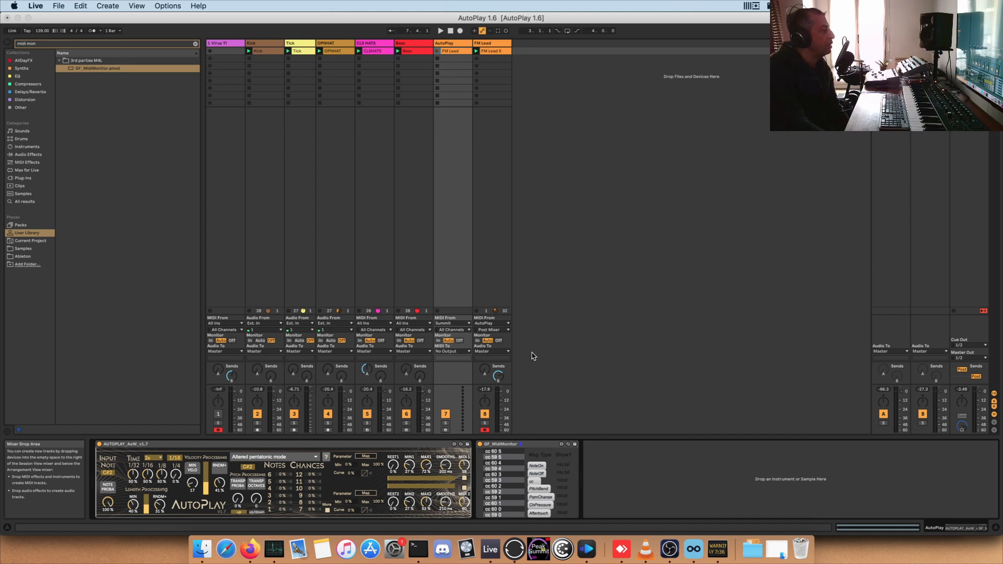
left_click(493, 53)
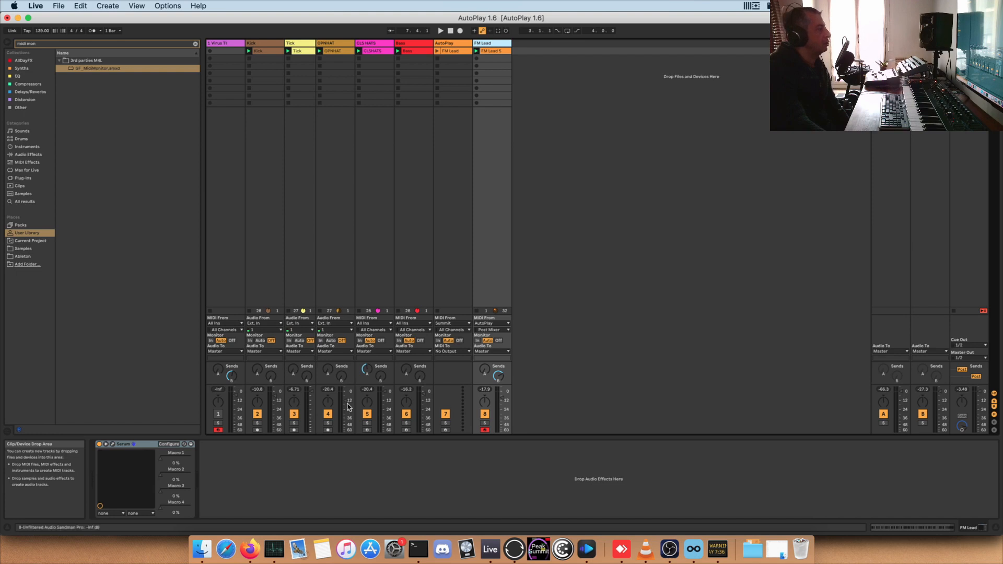
key("Left")
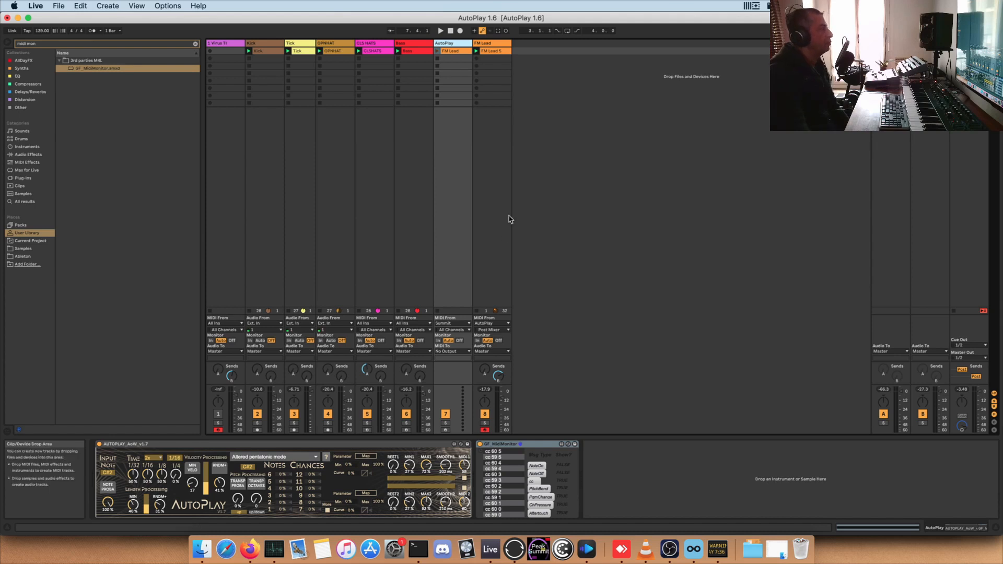
left_click(495, 44)
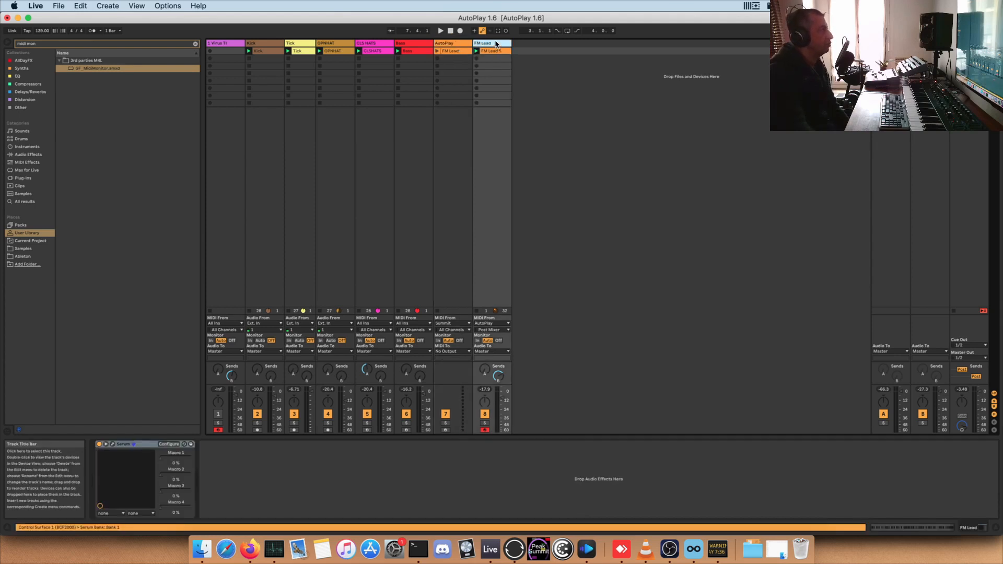